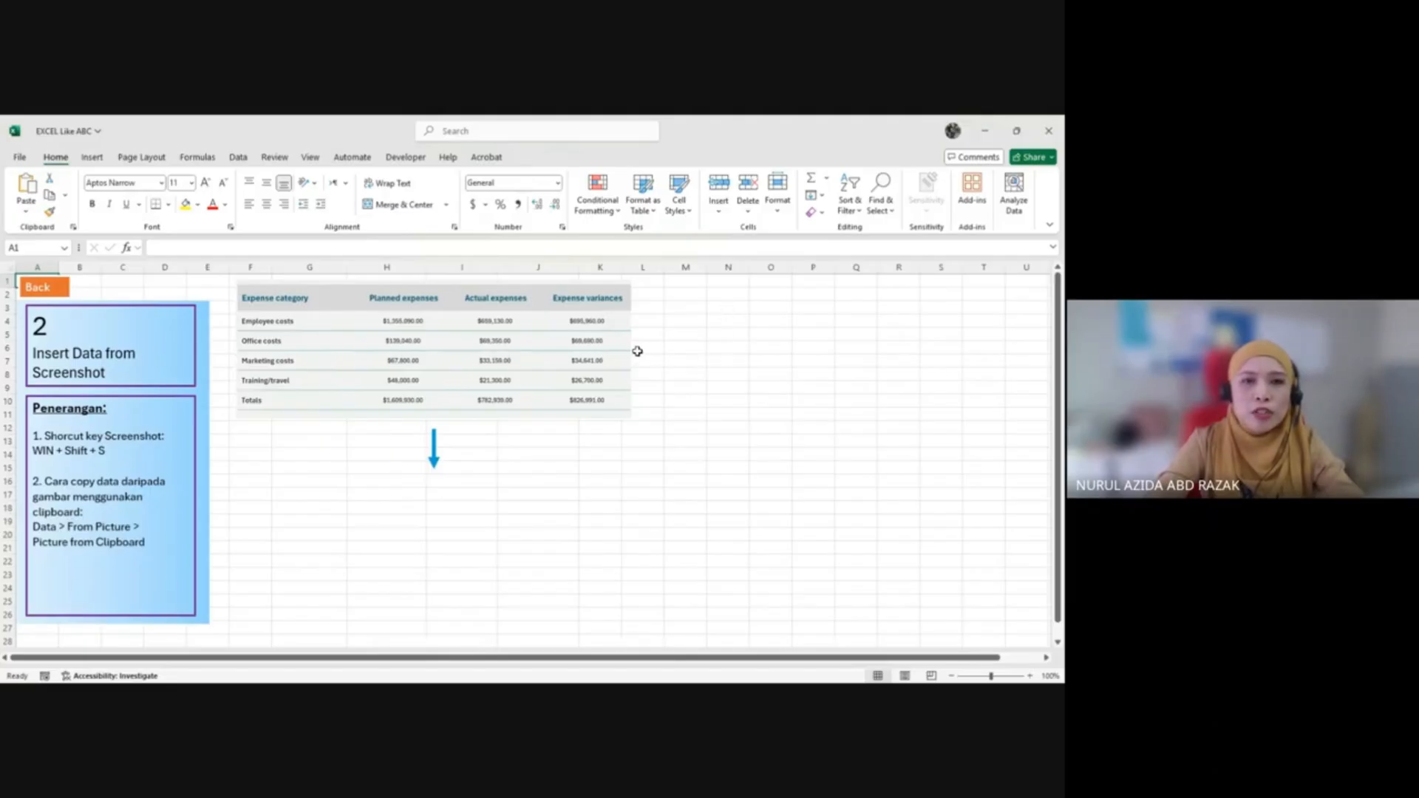
{"action": "left_click", "coordinate": [602, 355]}
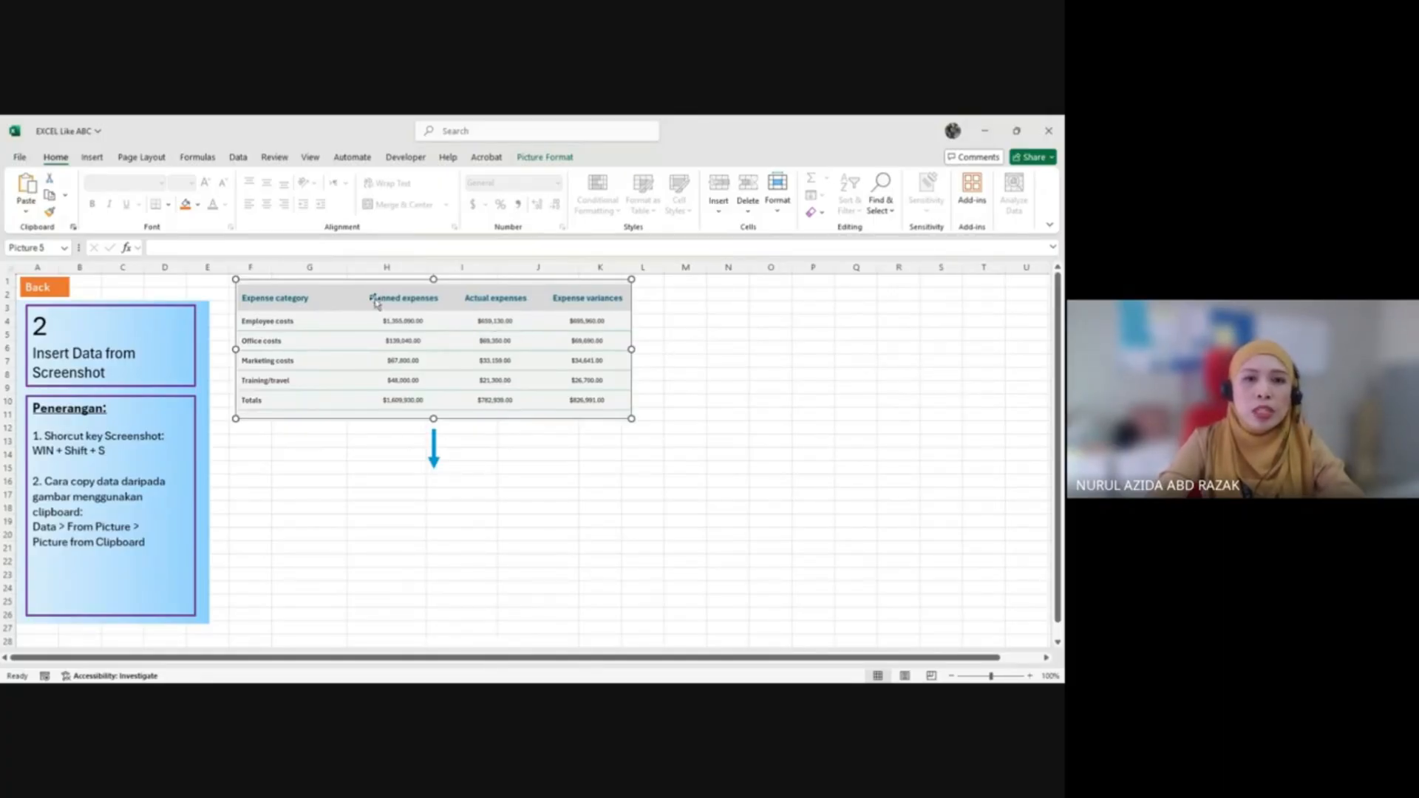
{"action": "left_click", "coordinate": [296, 492]}
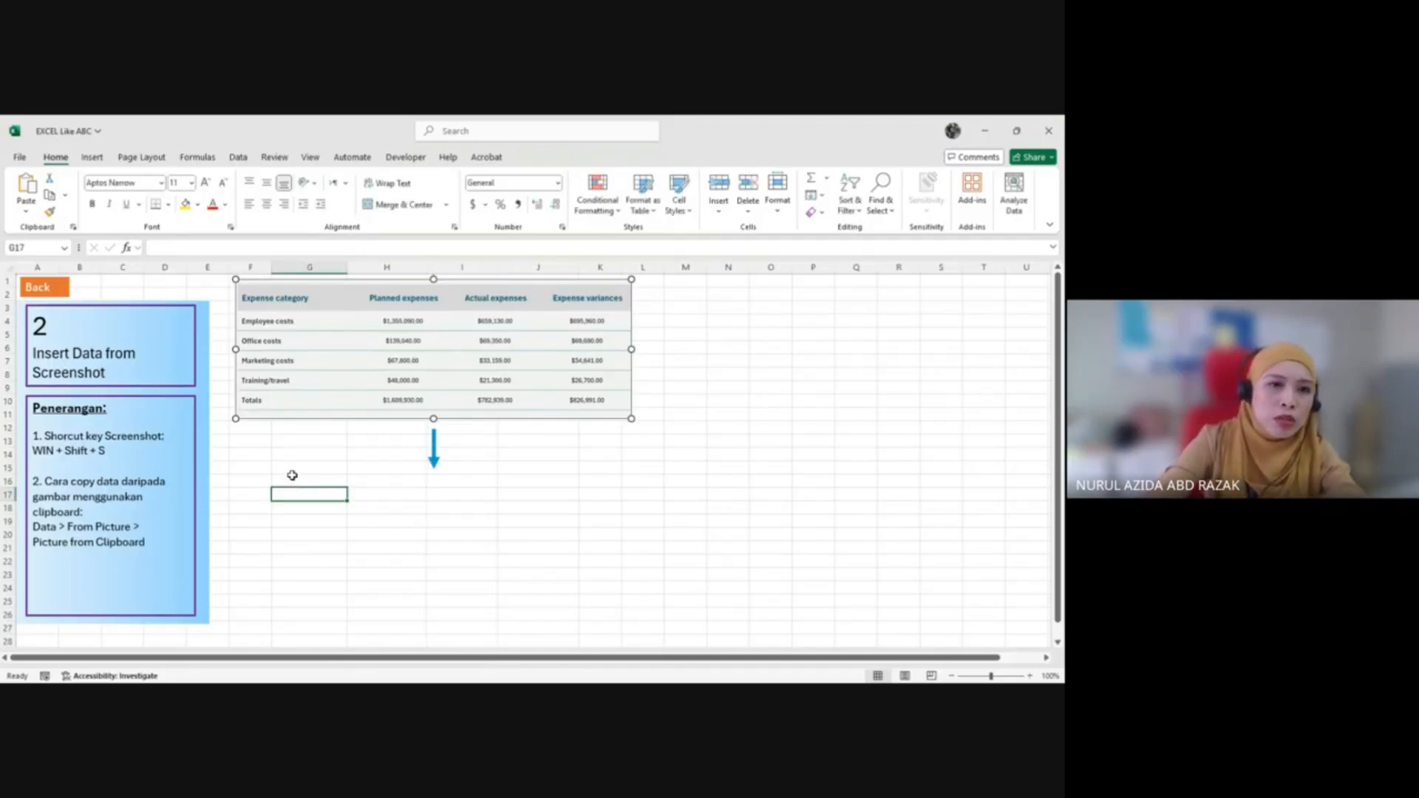
{"action": "type", "text": "Expense"}
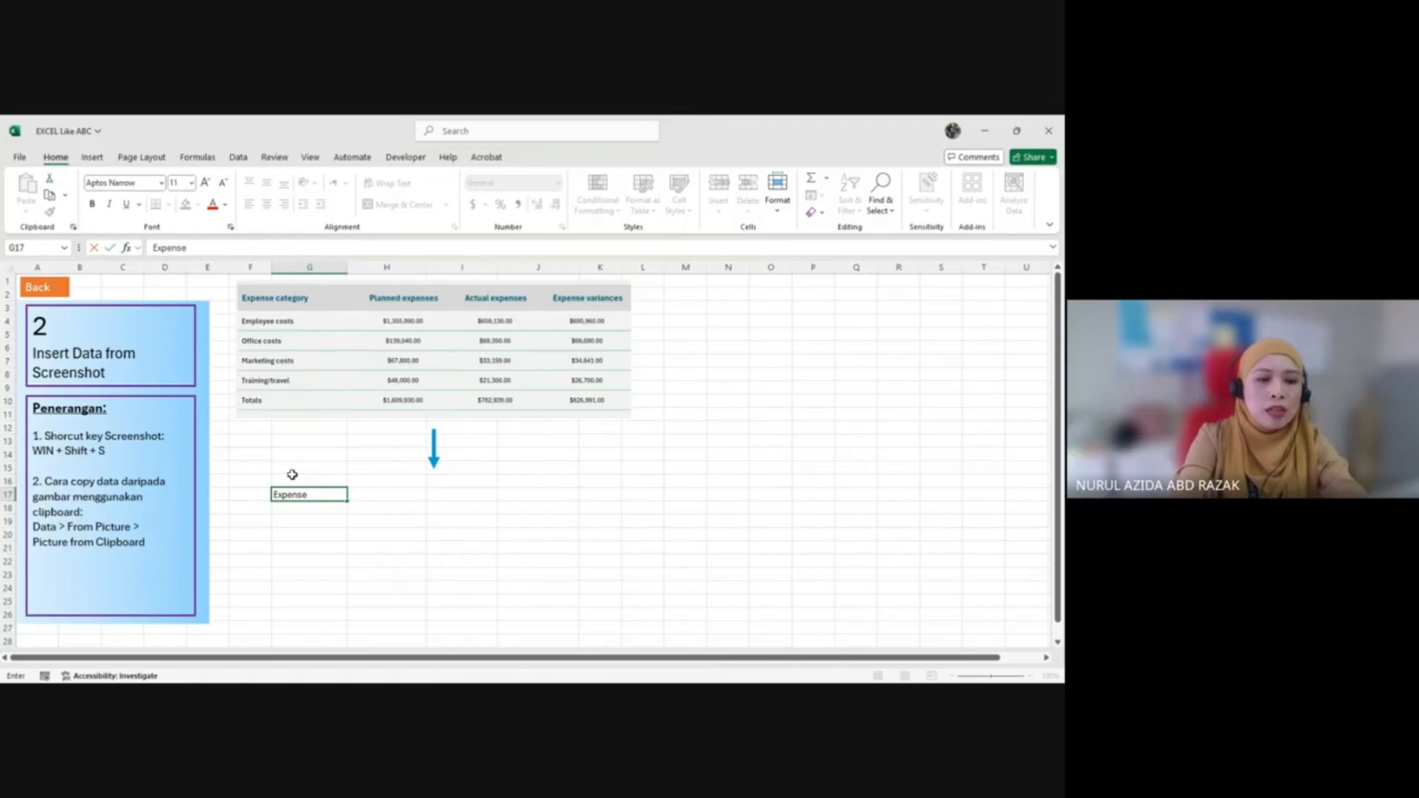
{"action": "key", "text": "ctrl+a"}
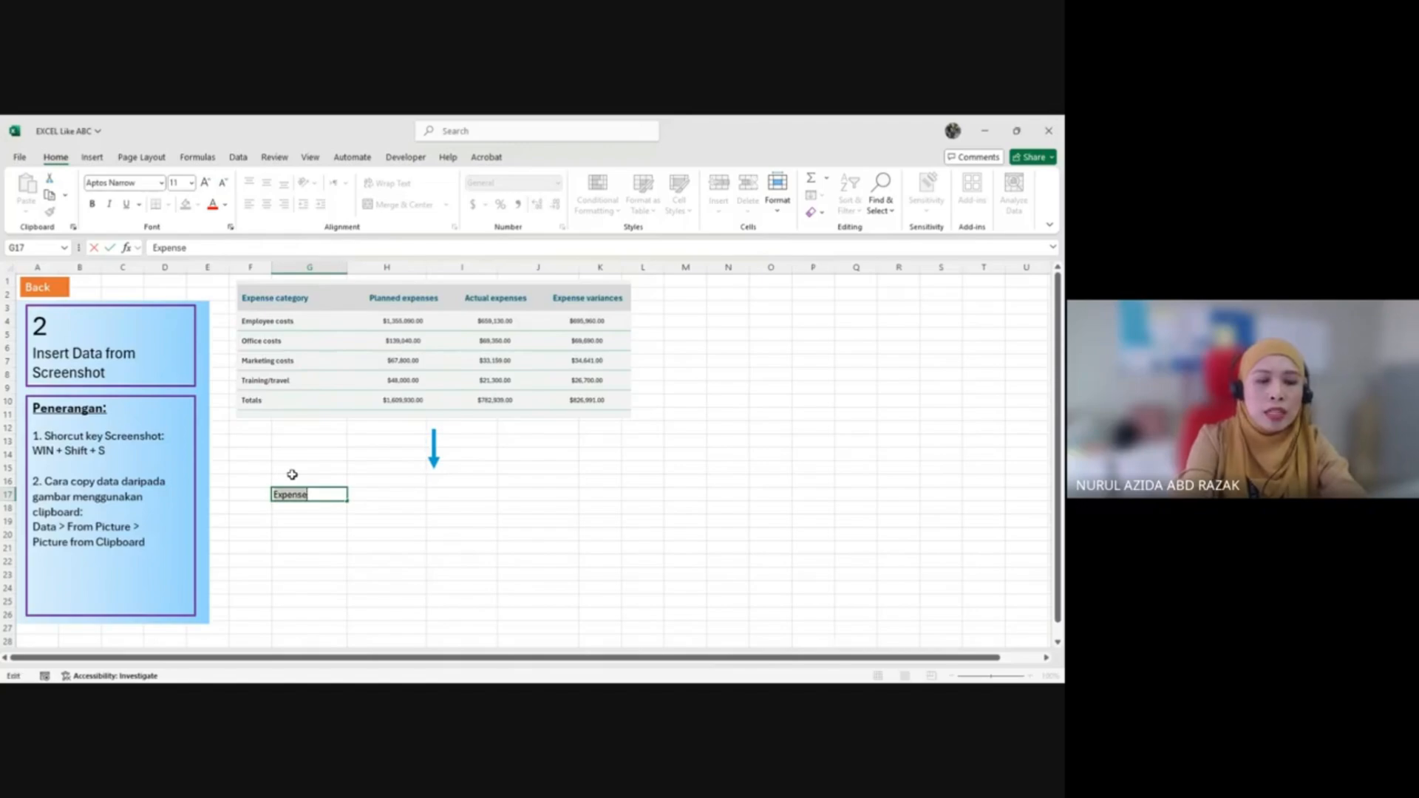
{"action": "key", "text": "BackSpace"}
{"action": "left_click", "coordinate": [690, 496]}
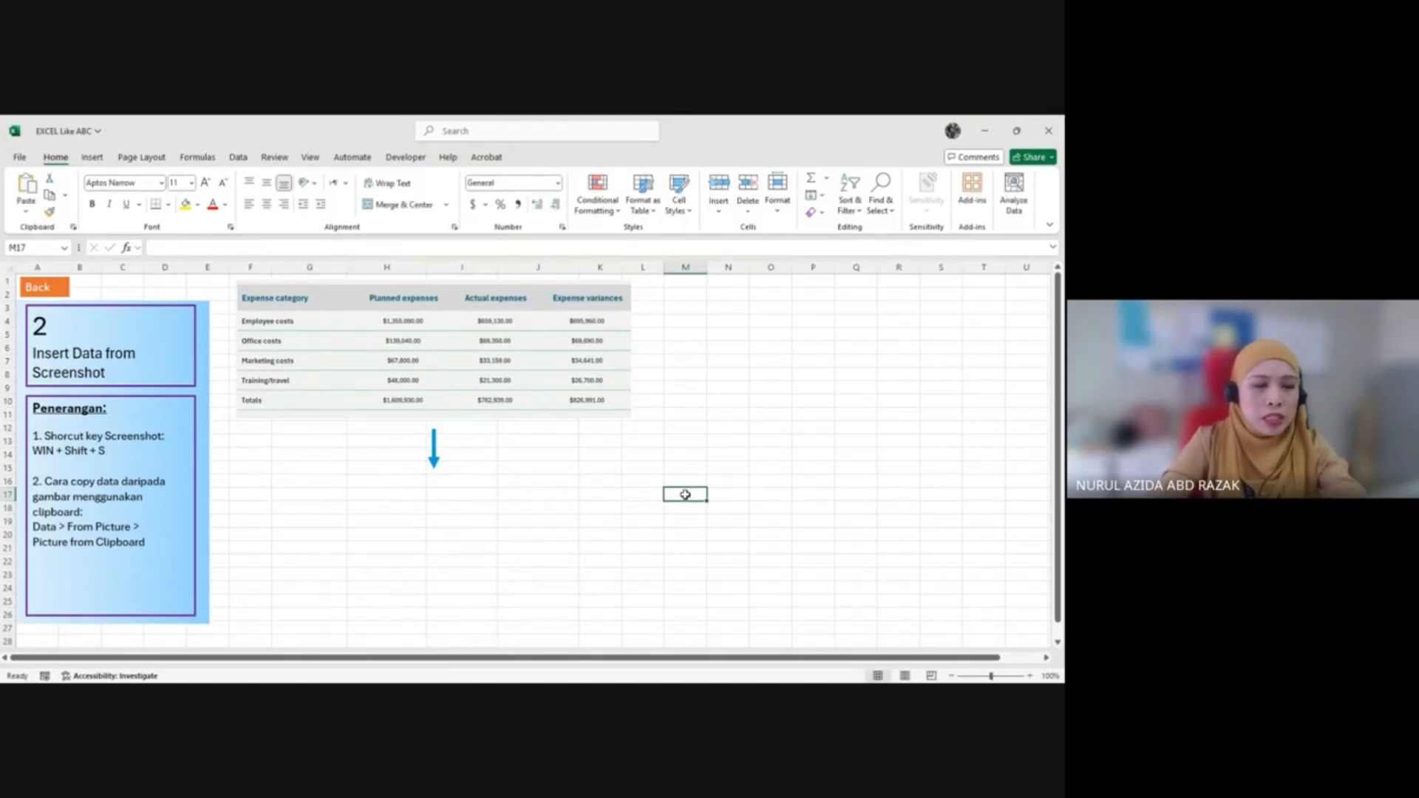
{"action": "left_click", "coordinate": [510, 344]}
{"action": "left_click", "coordinate": [603, 467]}
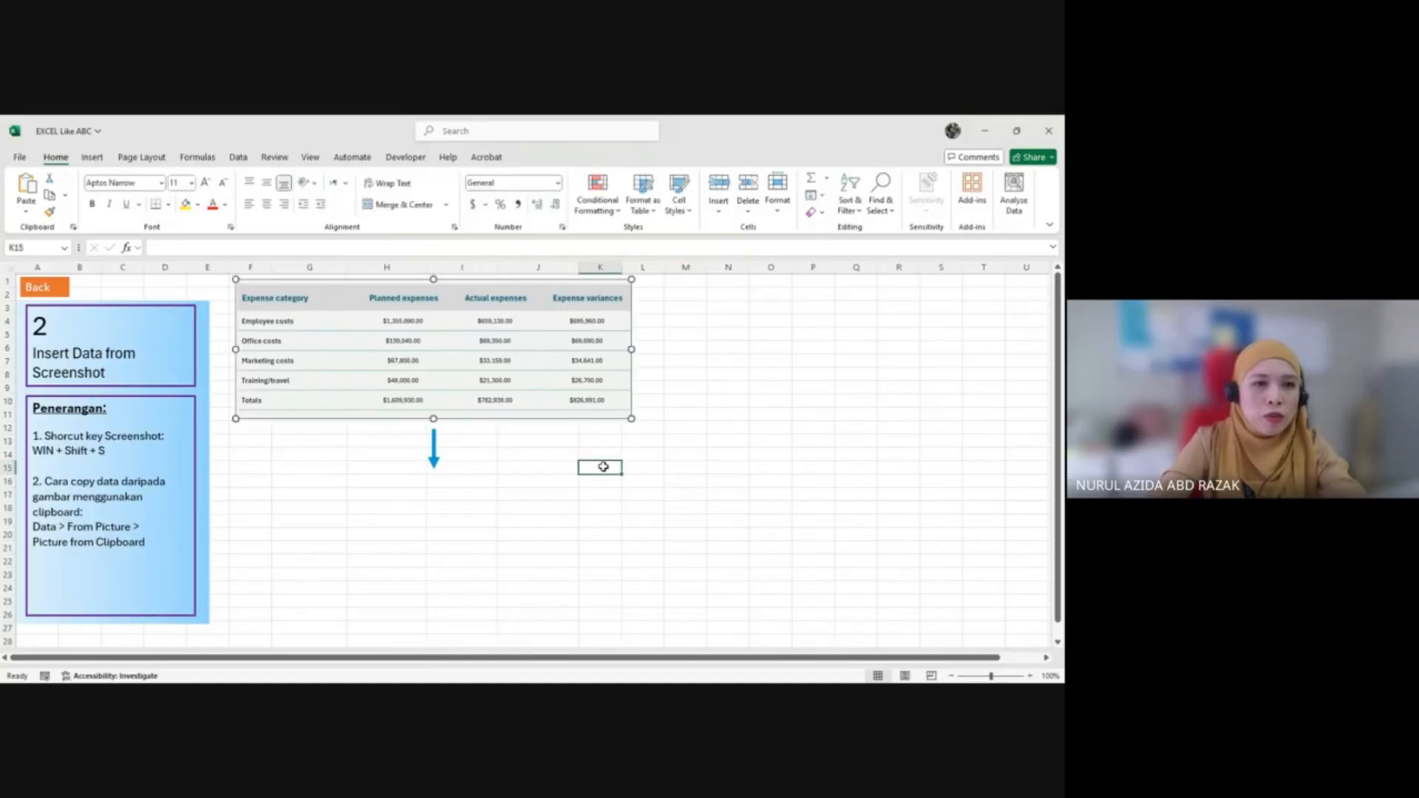
{"action": "left_click", "coordinate": [589, 398]}
{"action": "left_click", "coordinate": [594, 437]}
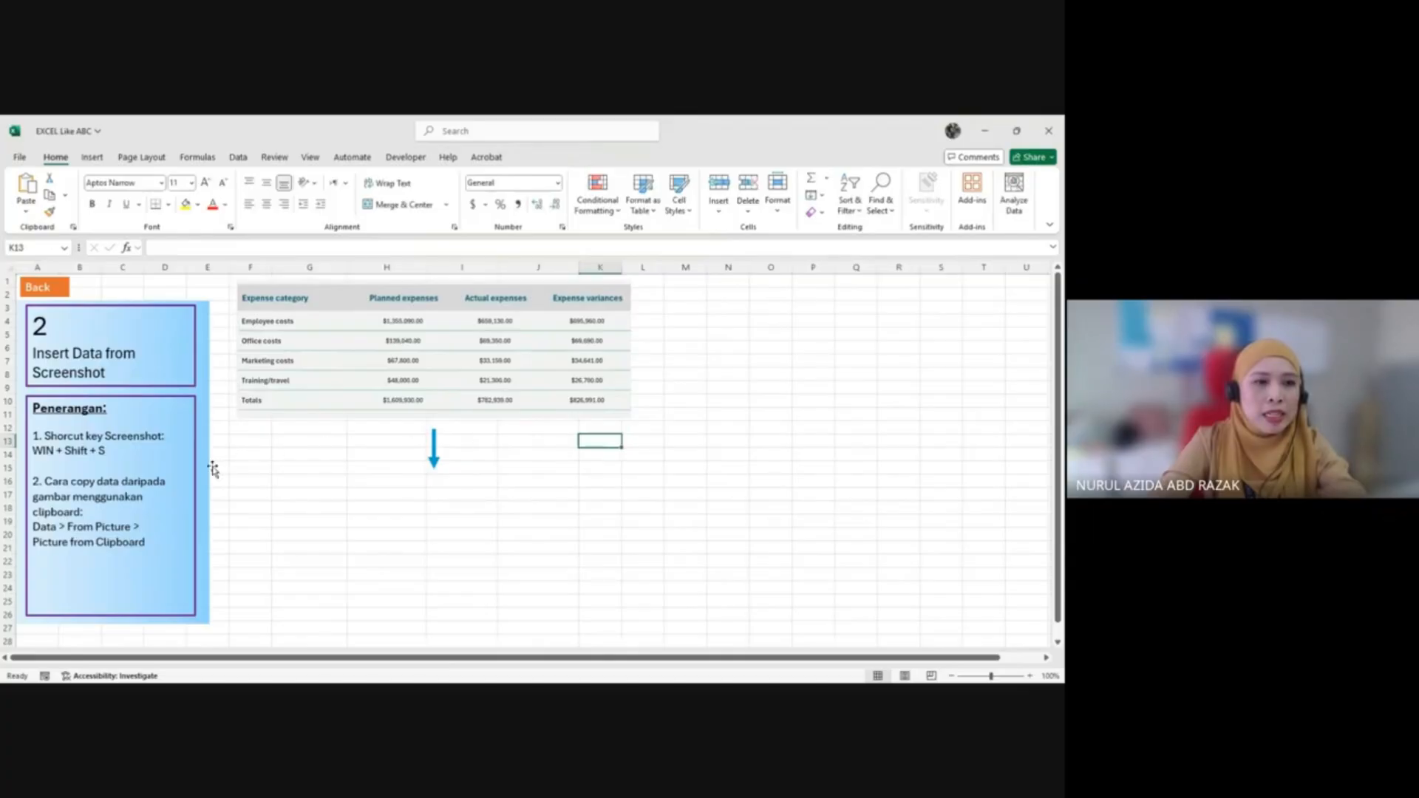
{"action": "double_click", "coordinate": [64, 436]}
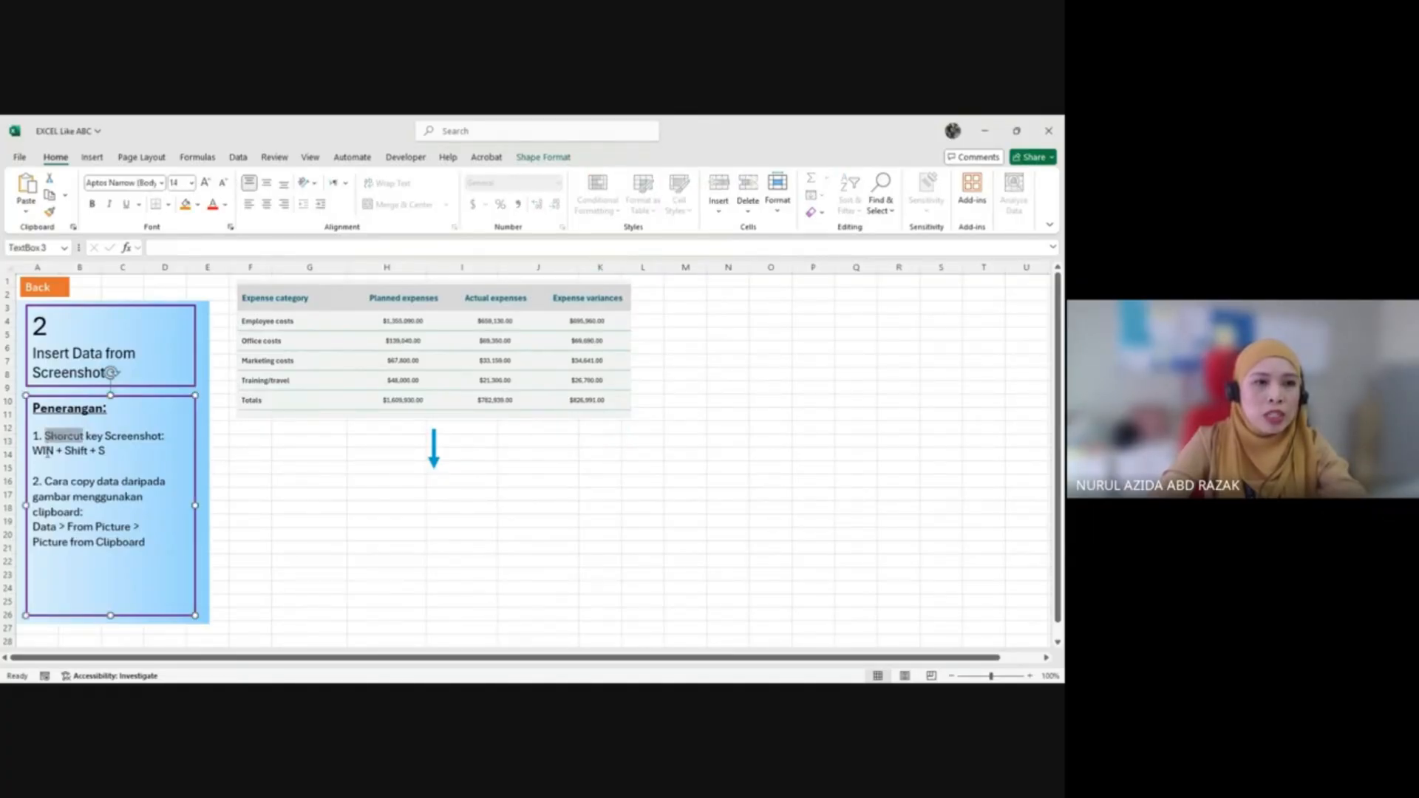
Step: Take a screen snip of the expense table picture
{"action": "left_click", "coordinate": [372, 477]}
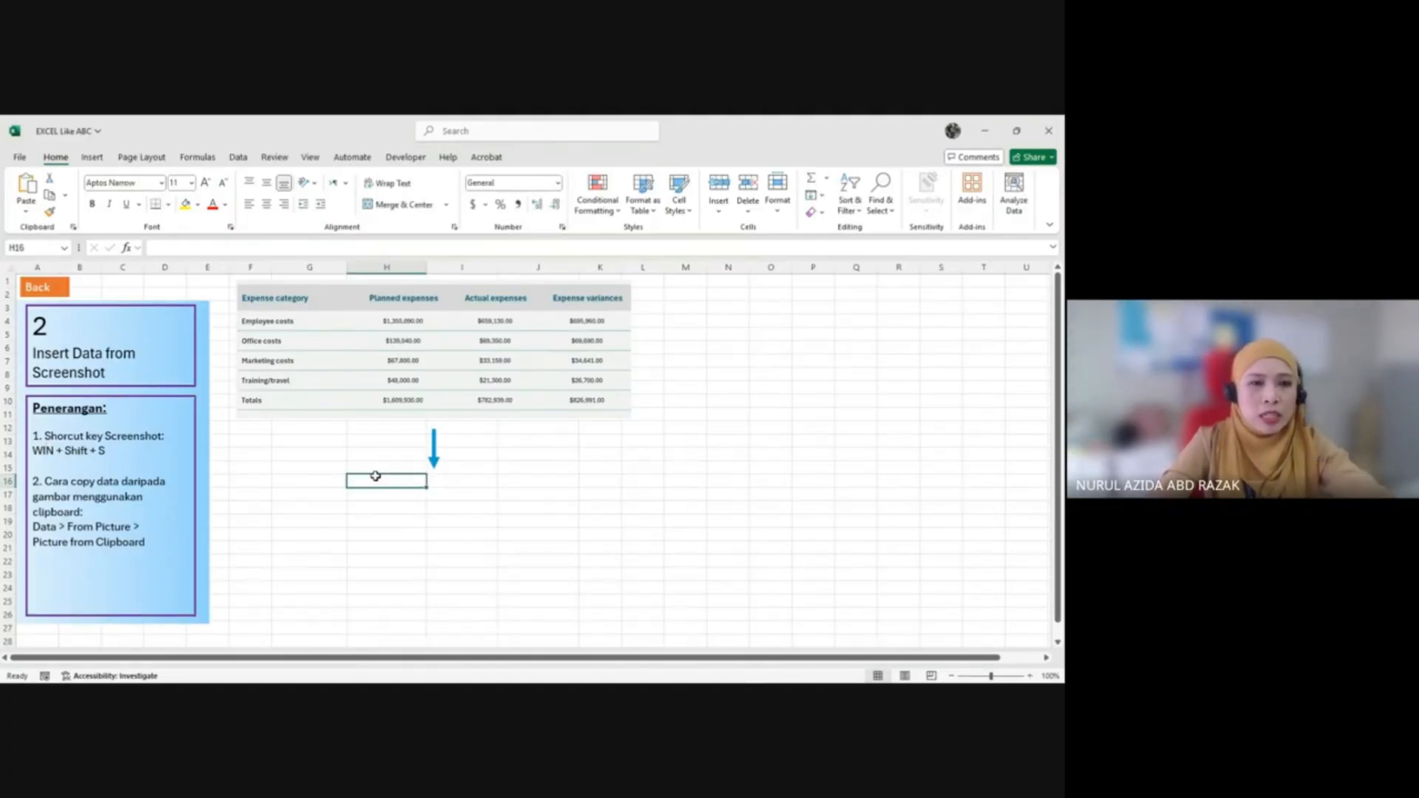
{"action": "key", "text": "super+shift+s"}
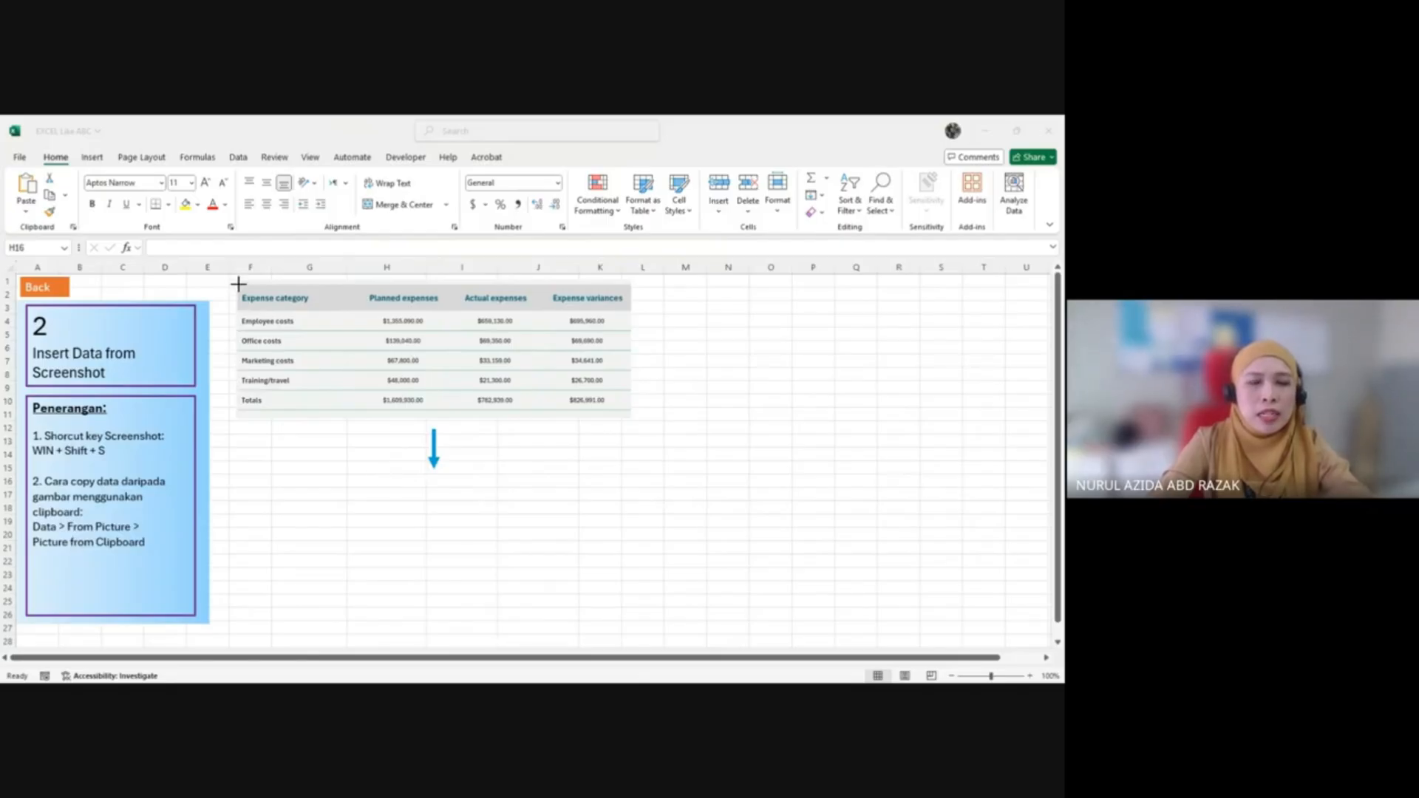
{"action": "left_click_drag", "start_coordinate": [238, 284], "coordinate": [634, 418]}
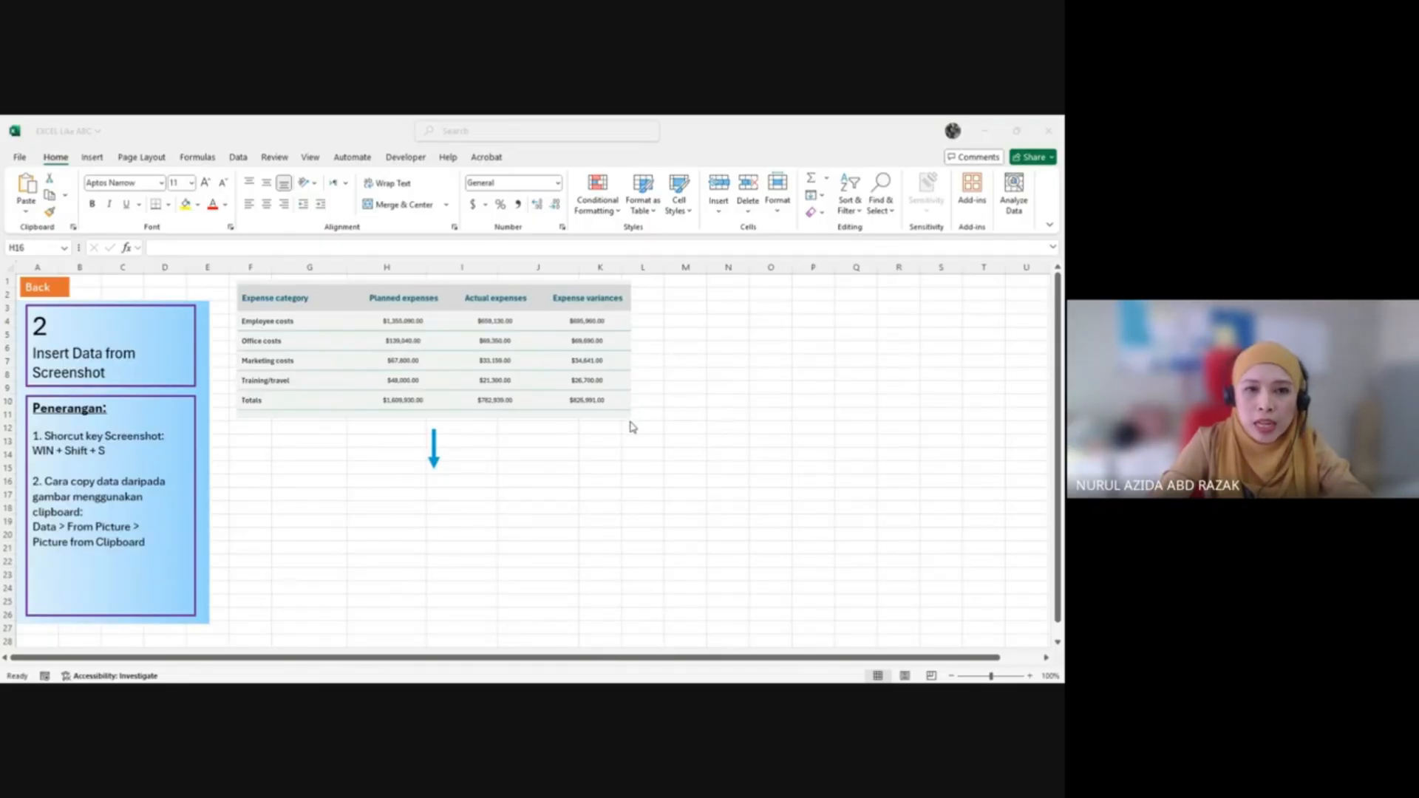
{"action": "left_click", "coordinate": [631, 425]}
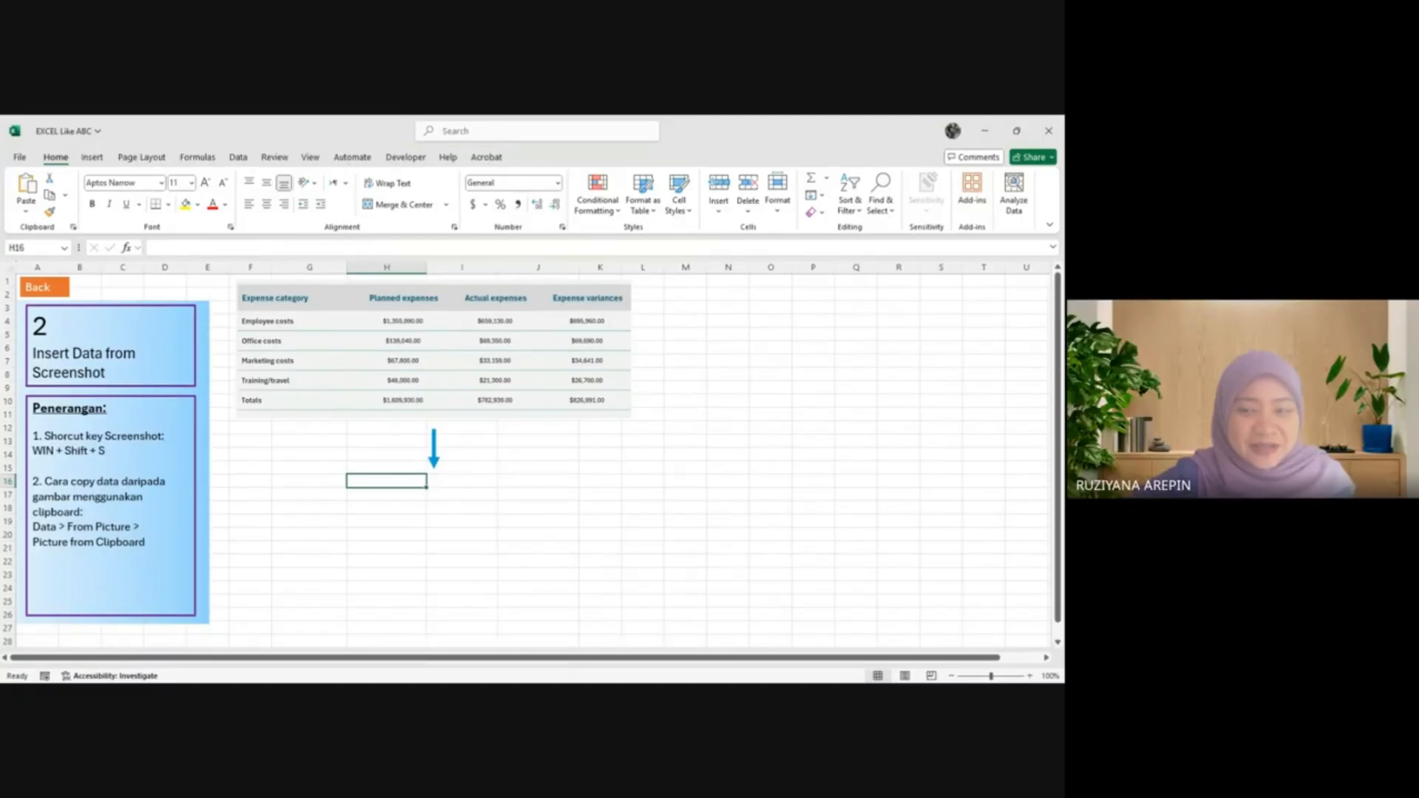
Step: Switch to the EXCEL Like ABC workbook and highlight the WIN + Shift + S line in the explanation text box
{"action": "key", "text": "super+shift+s"}
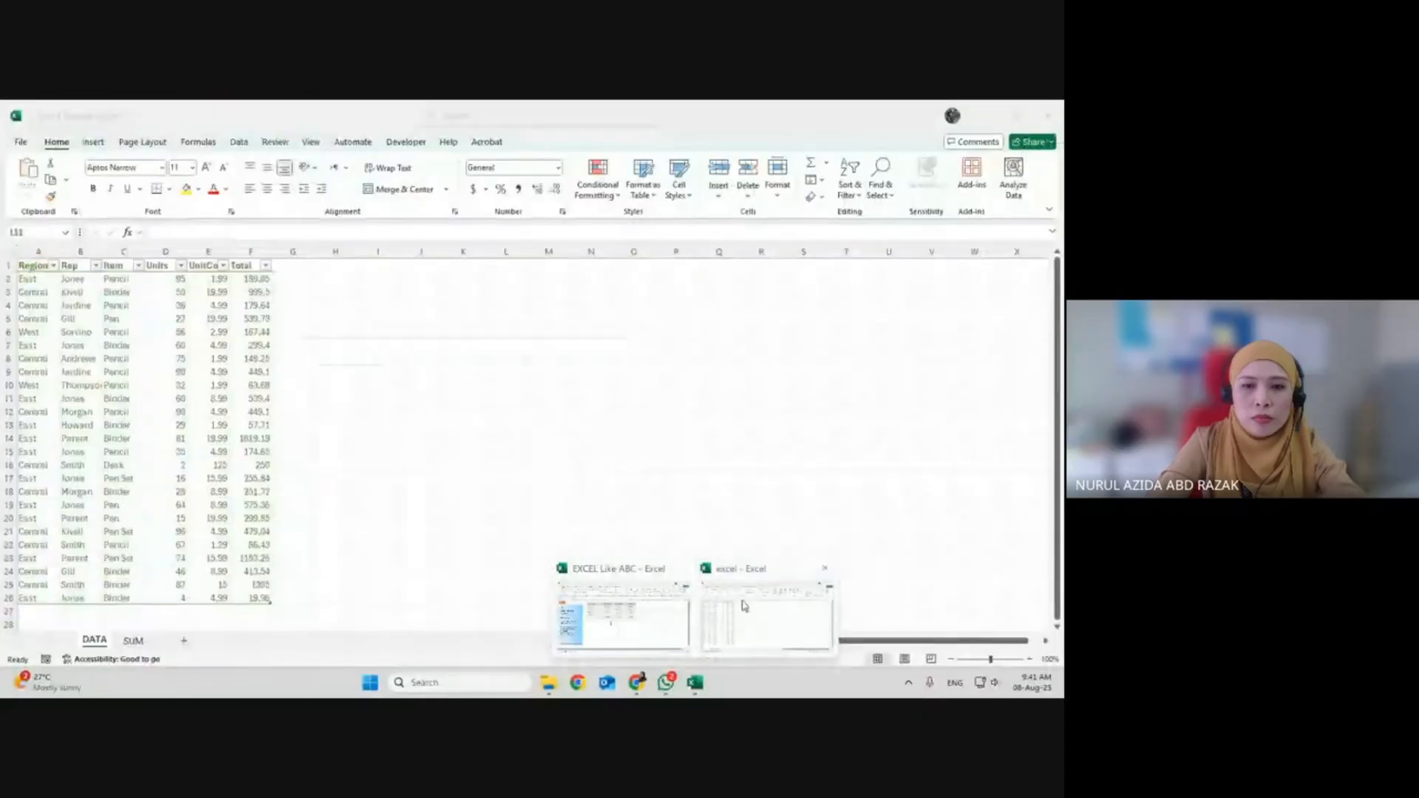
{"action": "left_click", "coordinate": [623, 595]}
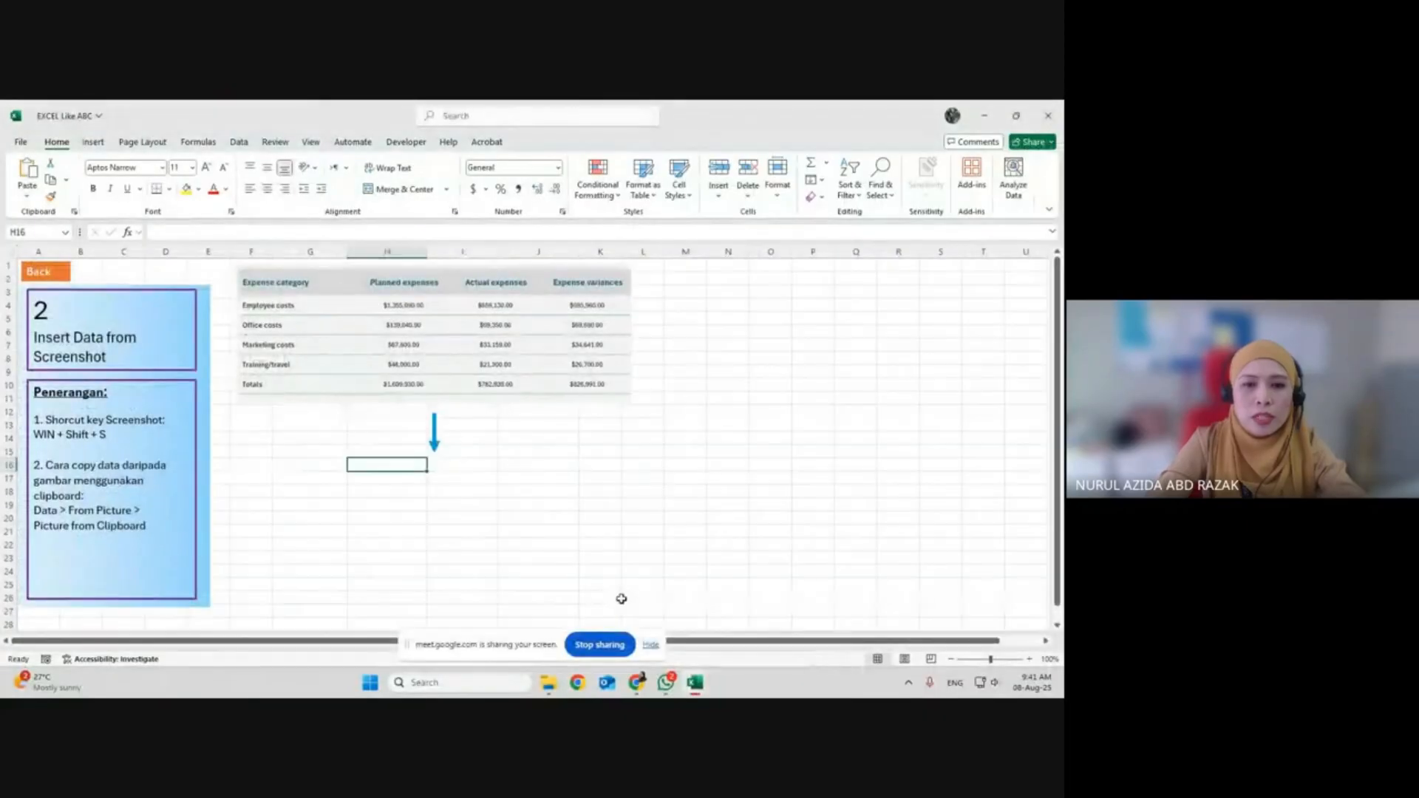
{"action": "left_click", "coordinate": [494, 306]}
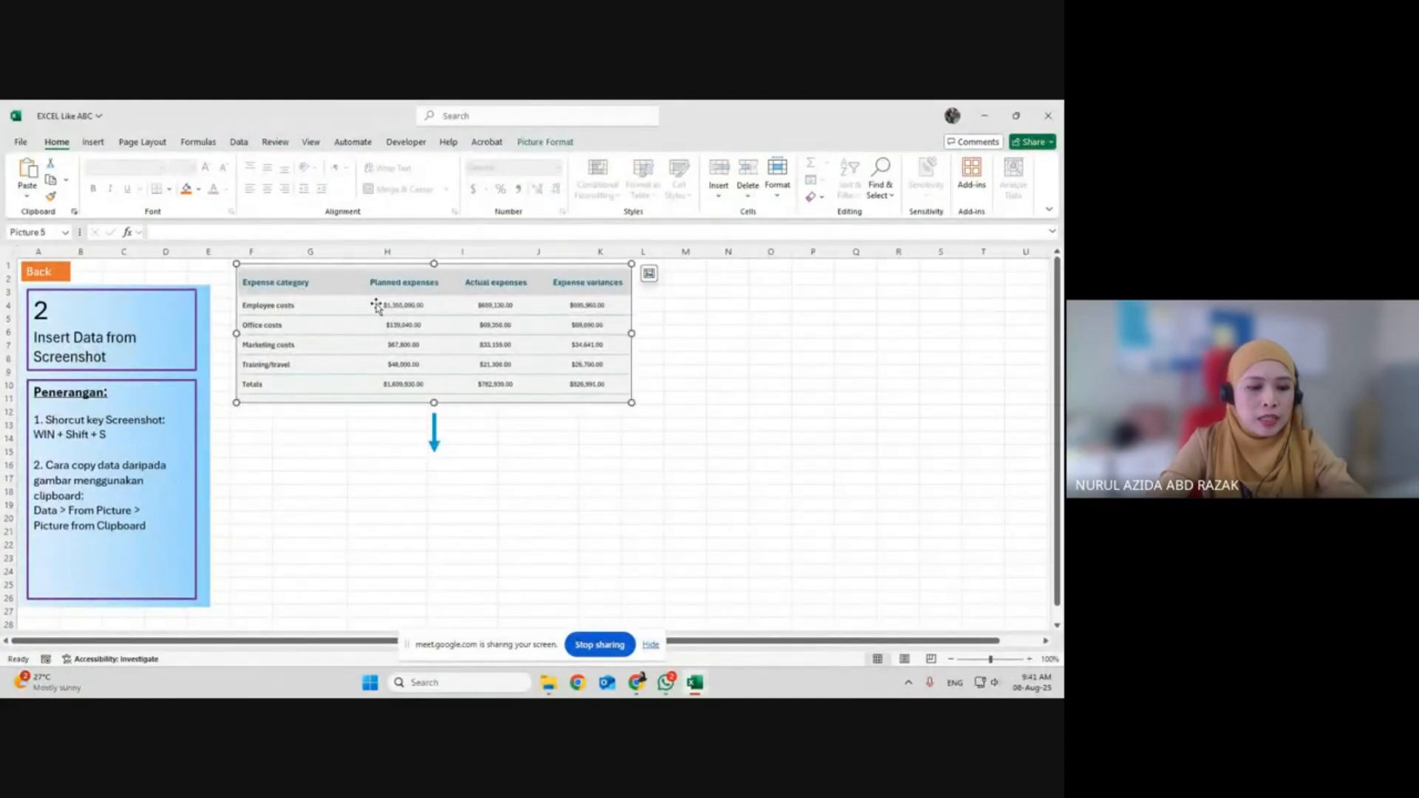
{"action": "triple_click", "coordinate": [46, 438]}
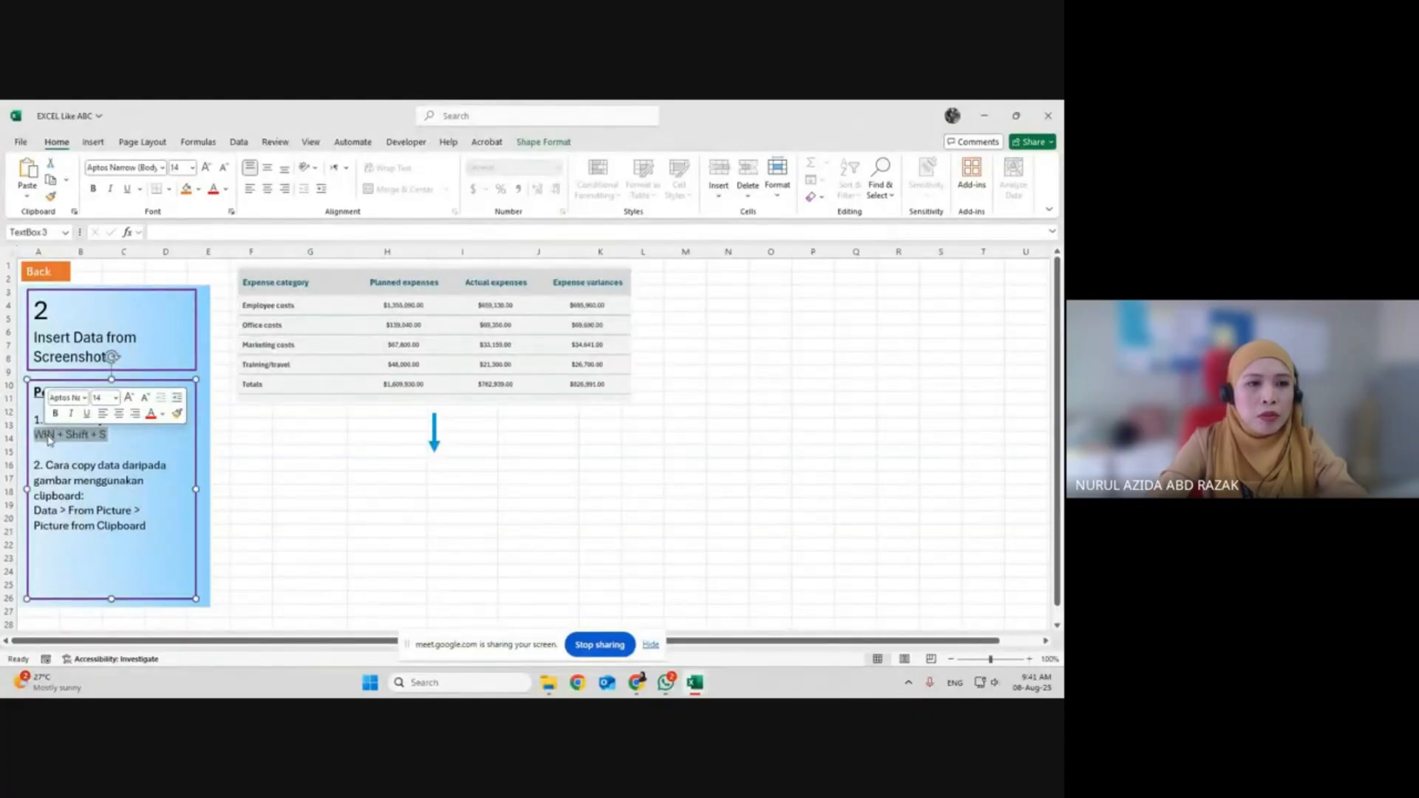
{"action": "left_click", "coordinate": [53, 441]}
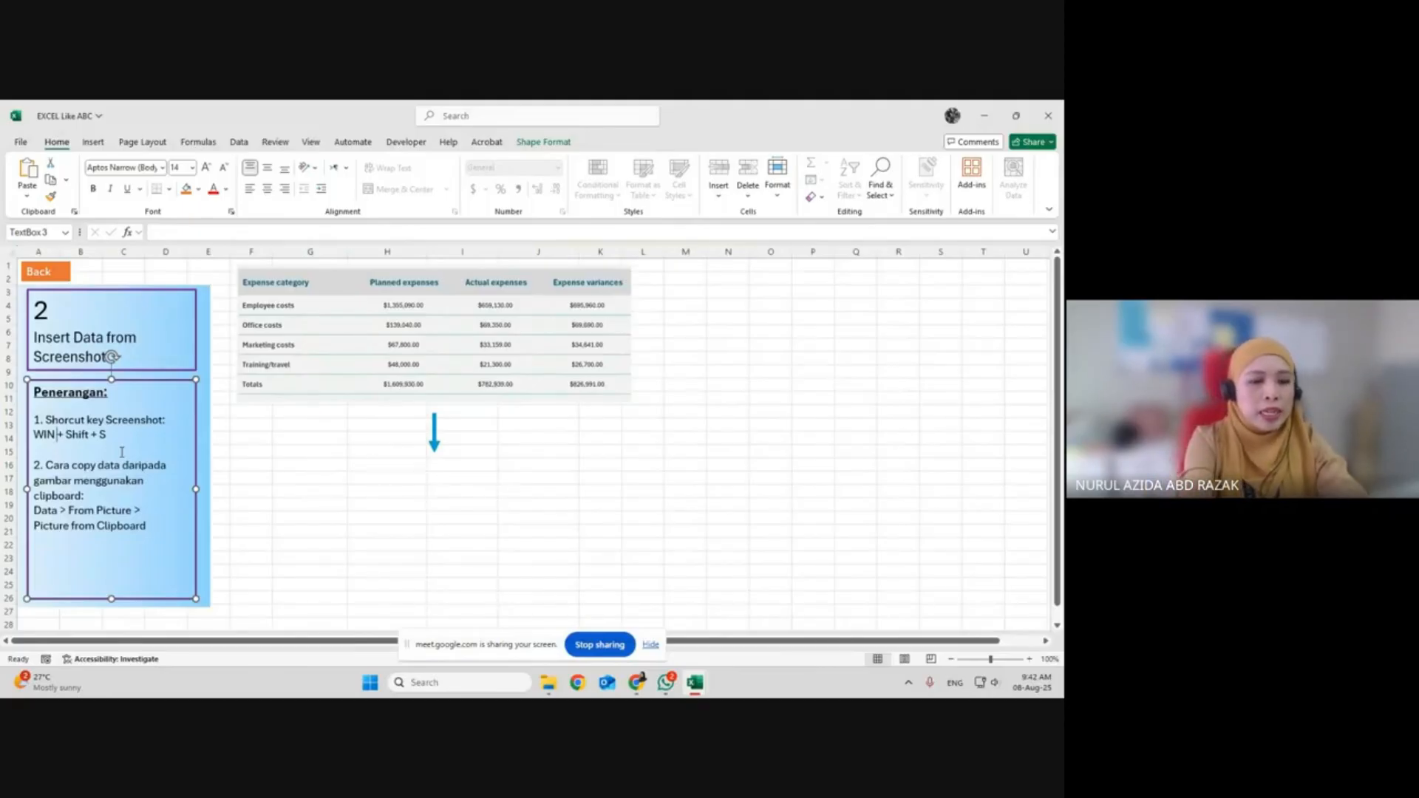
Step: Copy the whole expense table picture to the clipboard as a rectangular screen snip and dismiss the capture notification
{"action": "key", "text": "super+shift+s"}
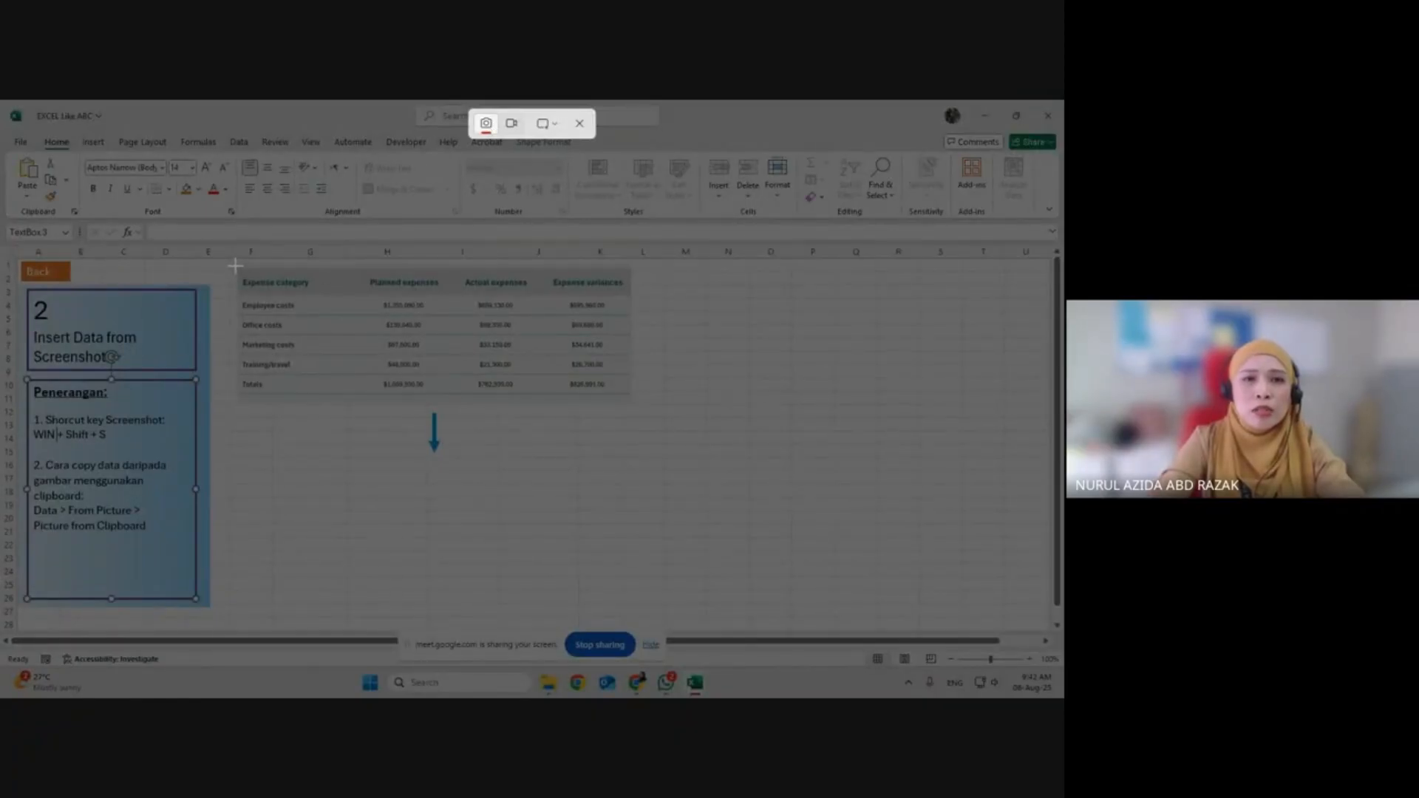
{"action": "left_click_drag", "start_coordinate": [237, 264], "coordinate": [634, 405]}
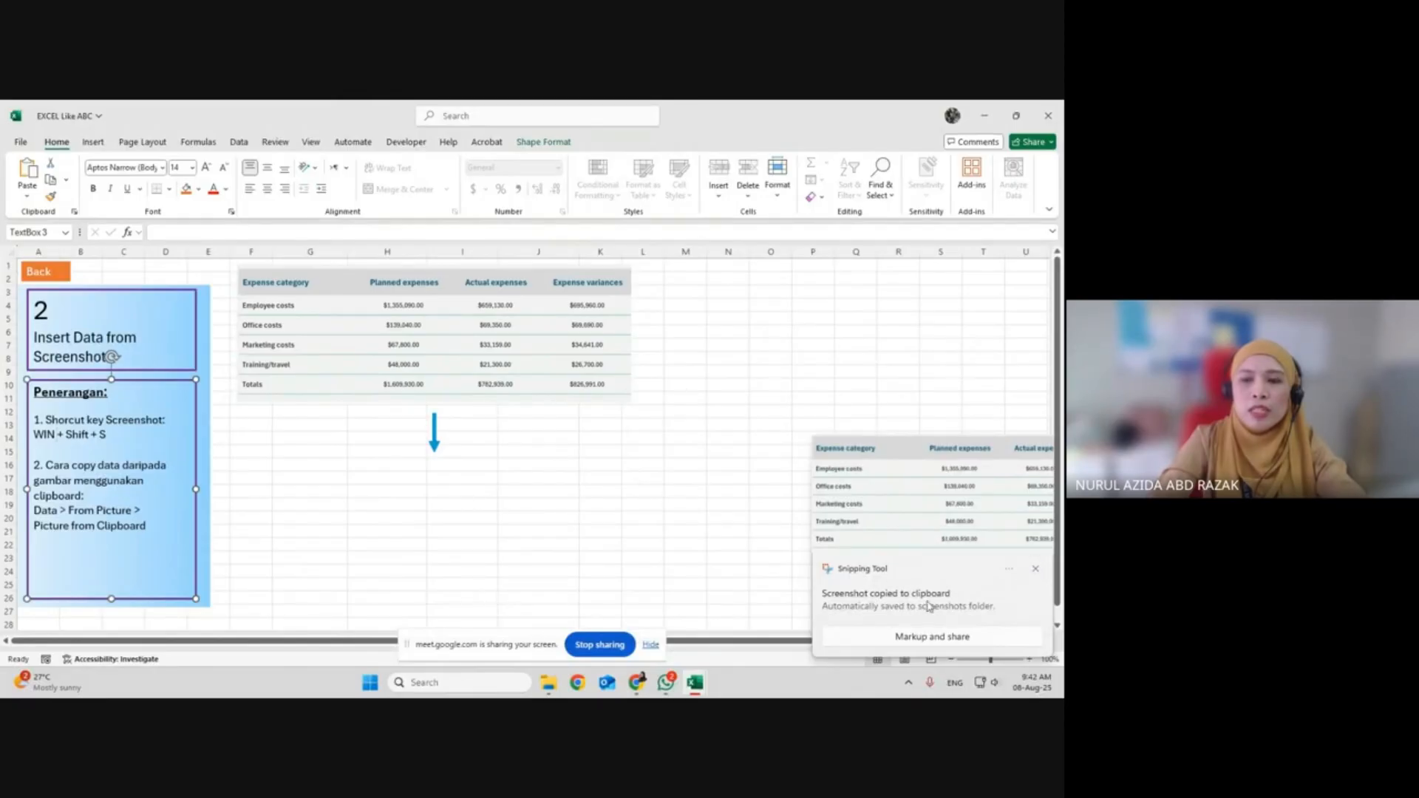
{"action": "left_click", "coordinate": [1036, 571]}
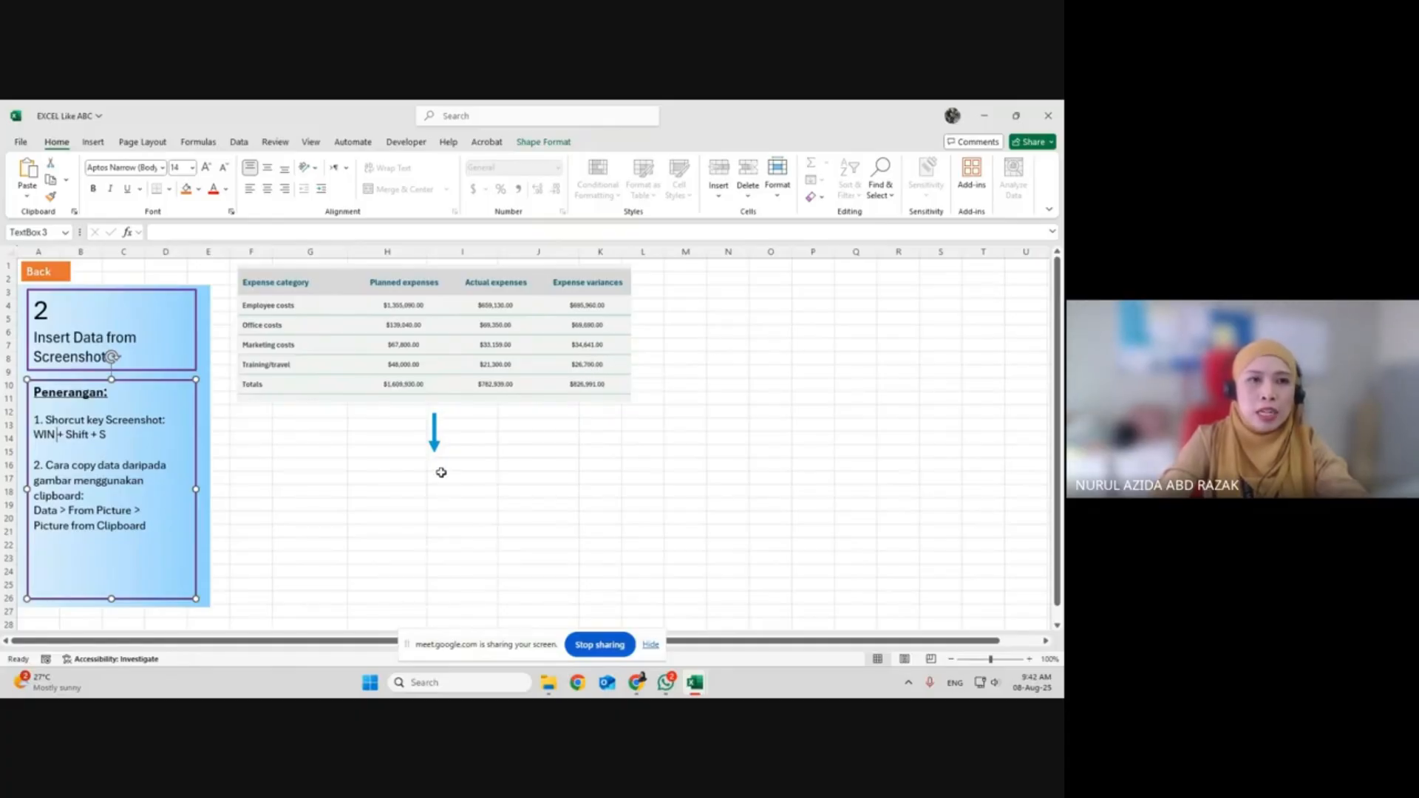
Step: Select cell G14 below the table picture and extract the table data from the picture on the clipboard
{"action": "triple_click", "coordinate": [42, 510]}
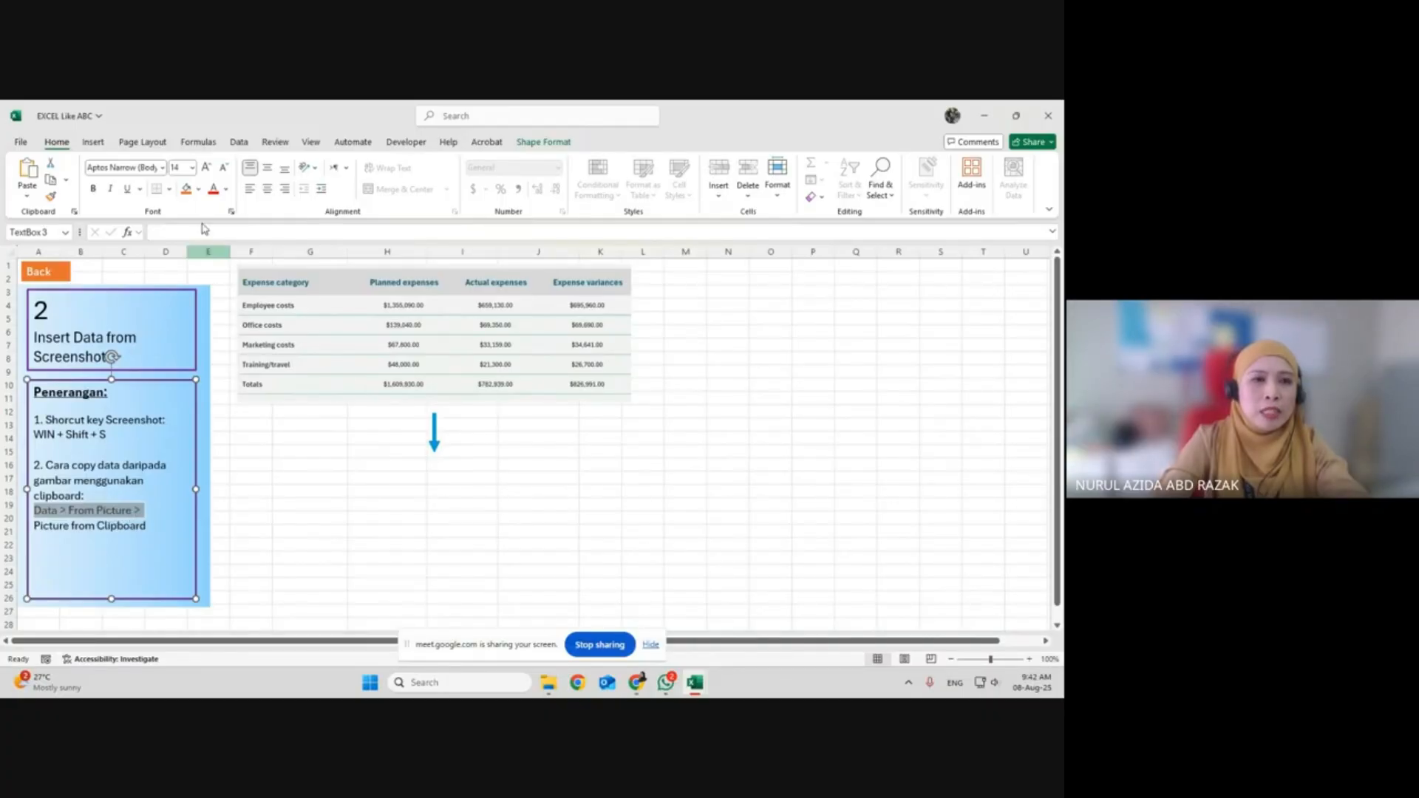
{"action": "left_click", "coordinate": [239, 144]}
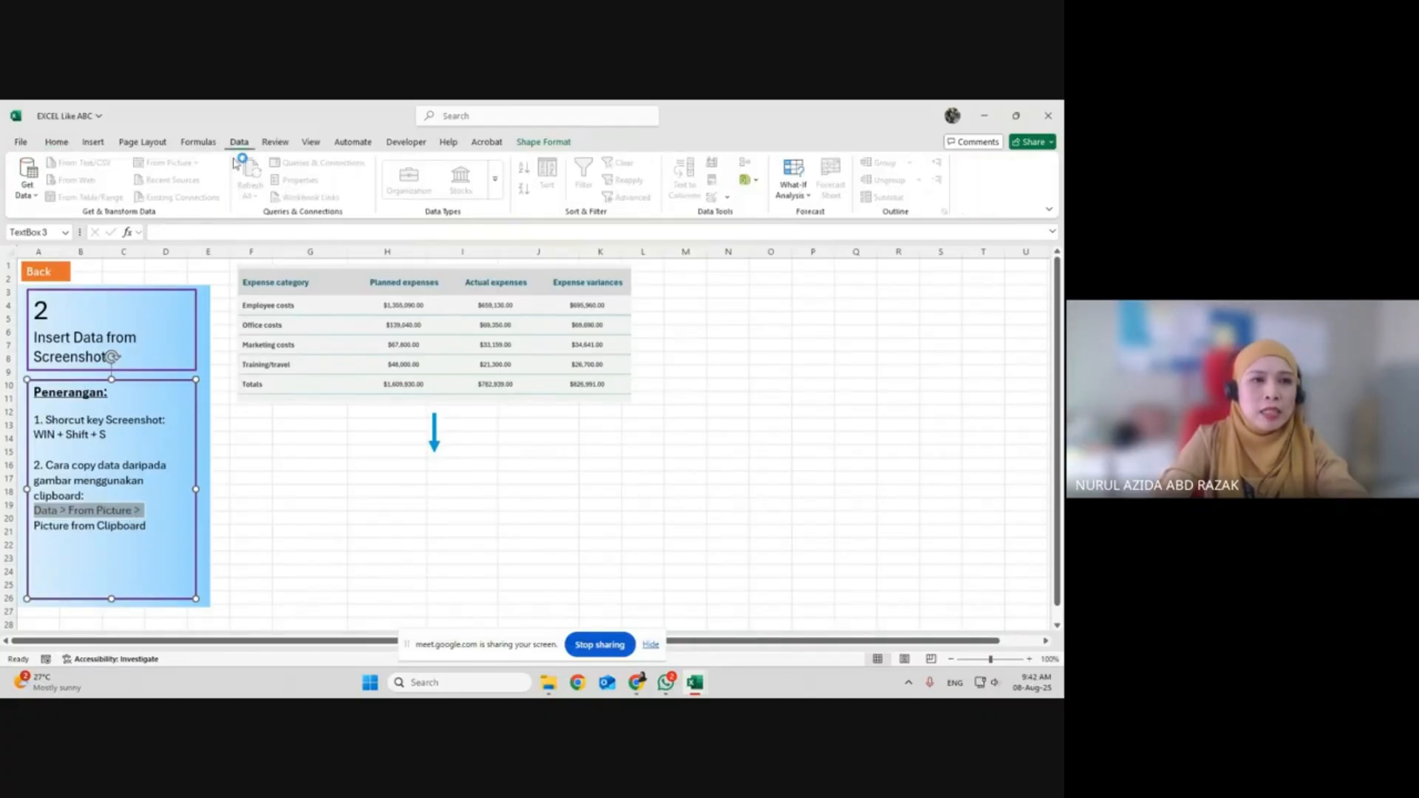
{"action": "left_click", "coordinate": [257, 450]}
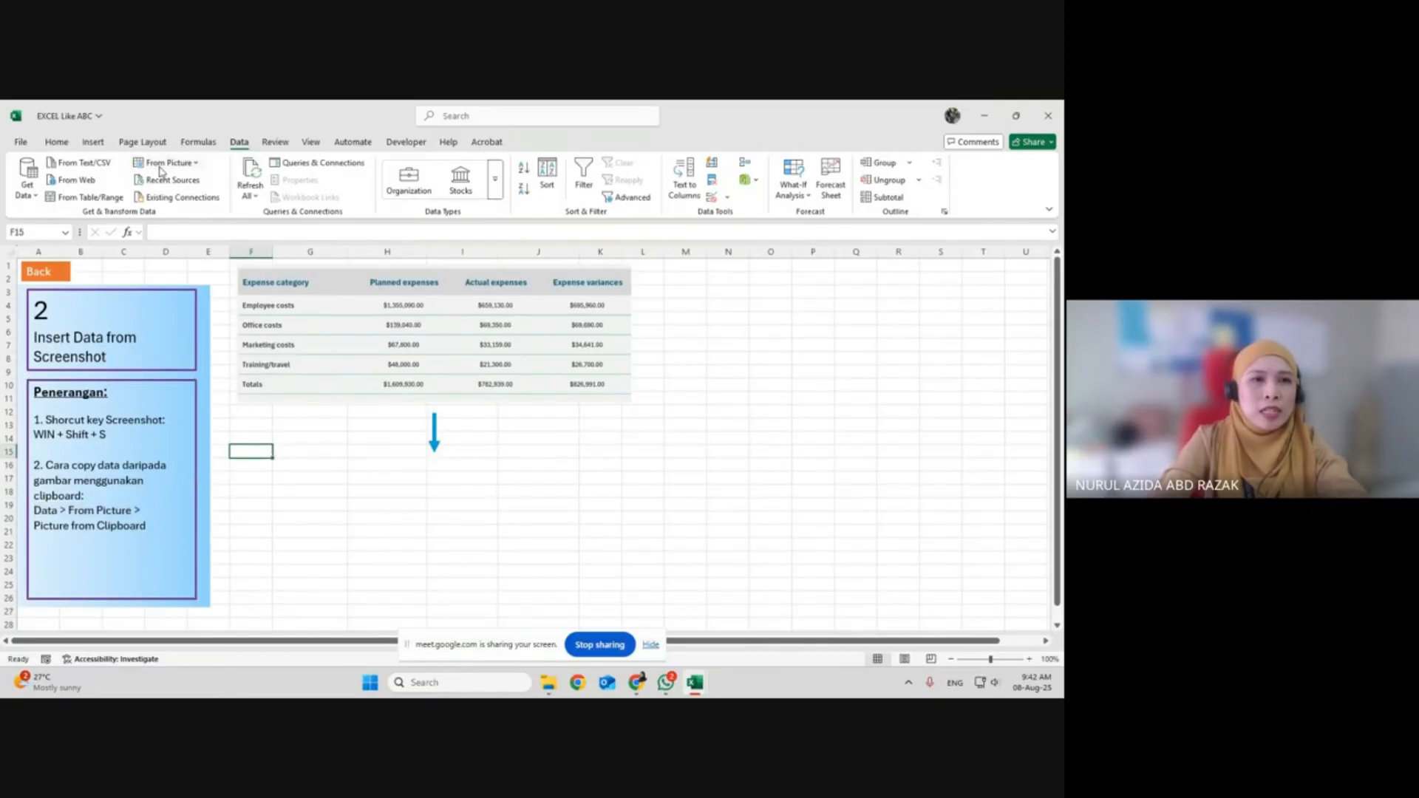
{"action": "left_click", "coordinate": [290, 437]}
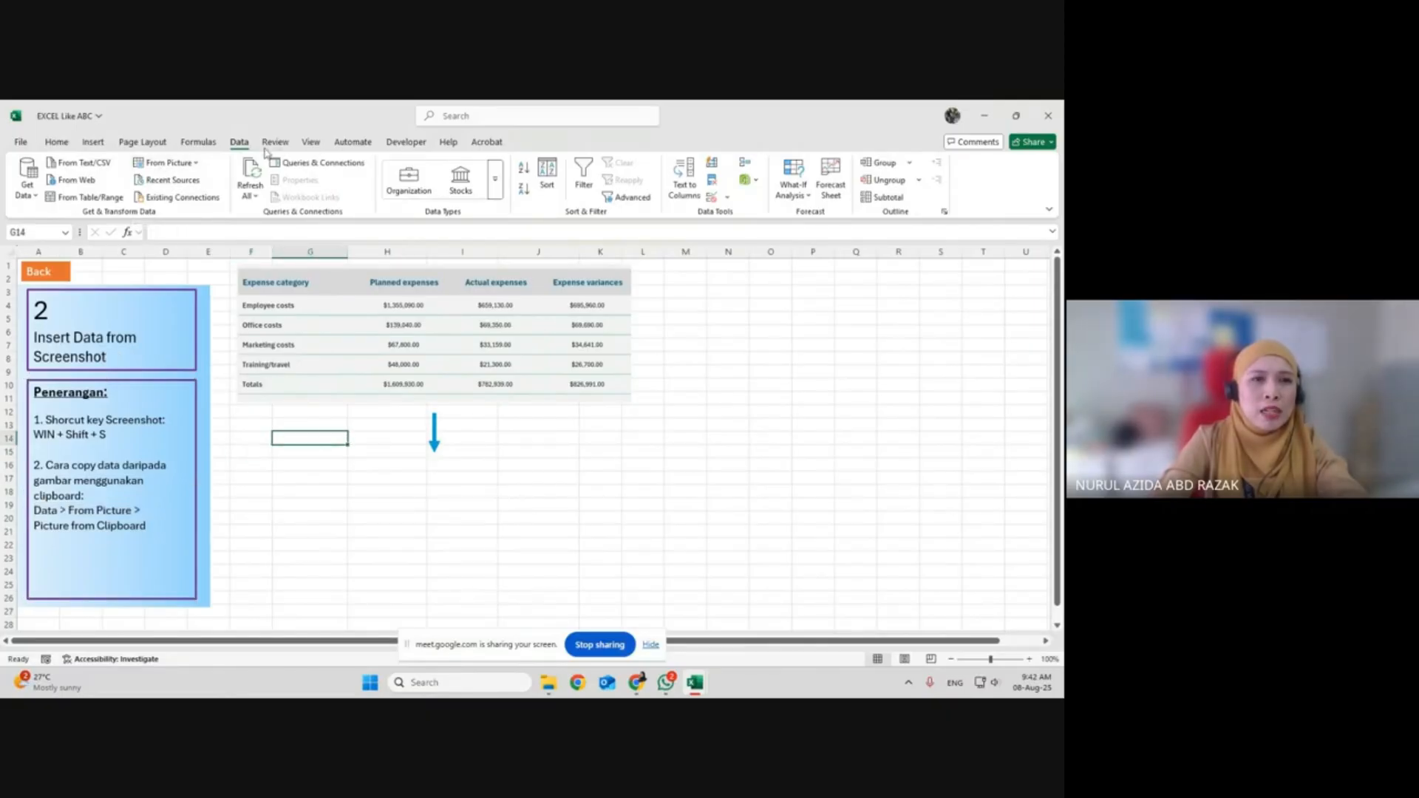
{"action": "left_click", "coordinate": [161, 163]}
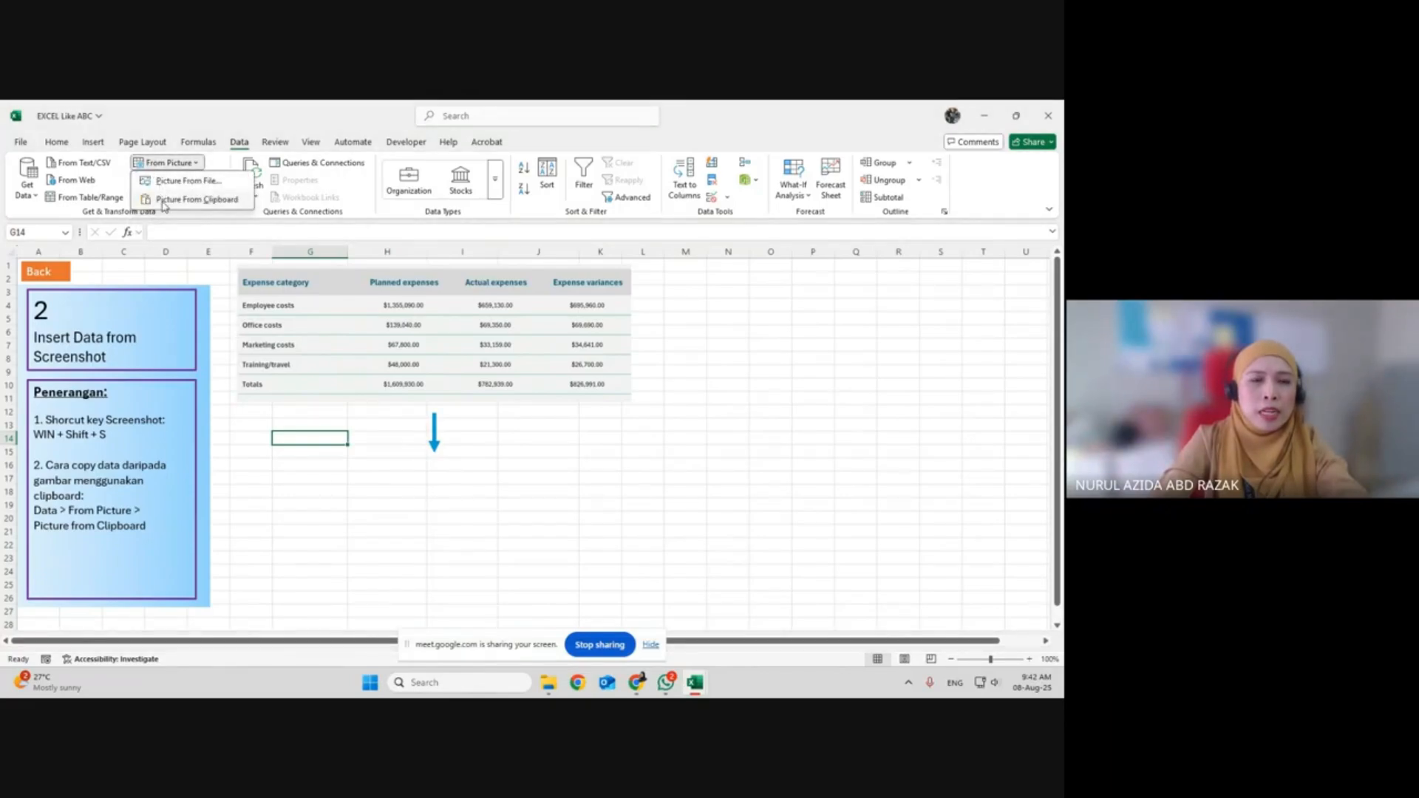
{"action": "left_click", "coordinate": [164, 201]}
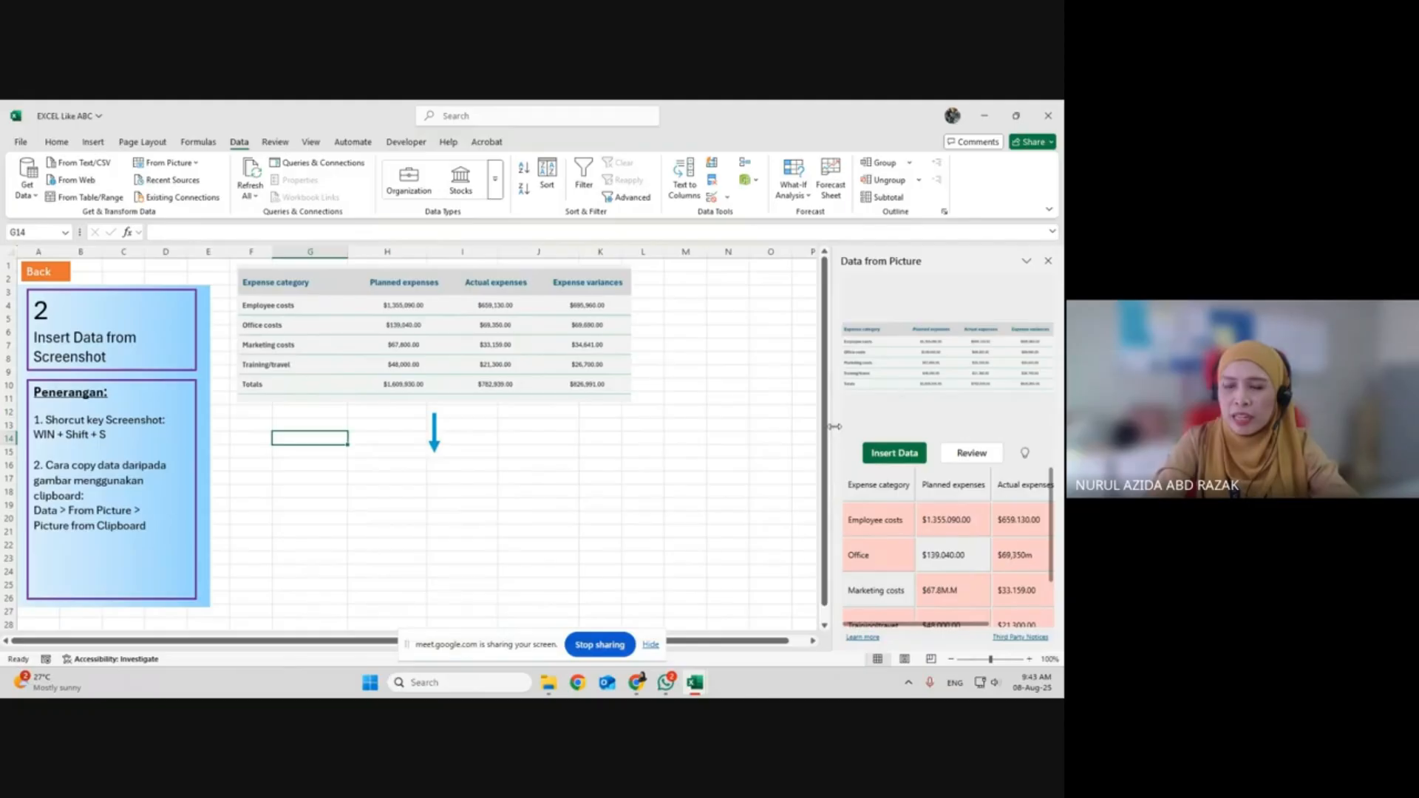
Step: Widen the Data from Picture pane and compare the extracted expense values with the source picture
{"action": "left_click_drag", "start_coordinate": [830, 434], "coordinate": [486, 410]}
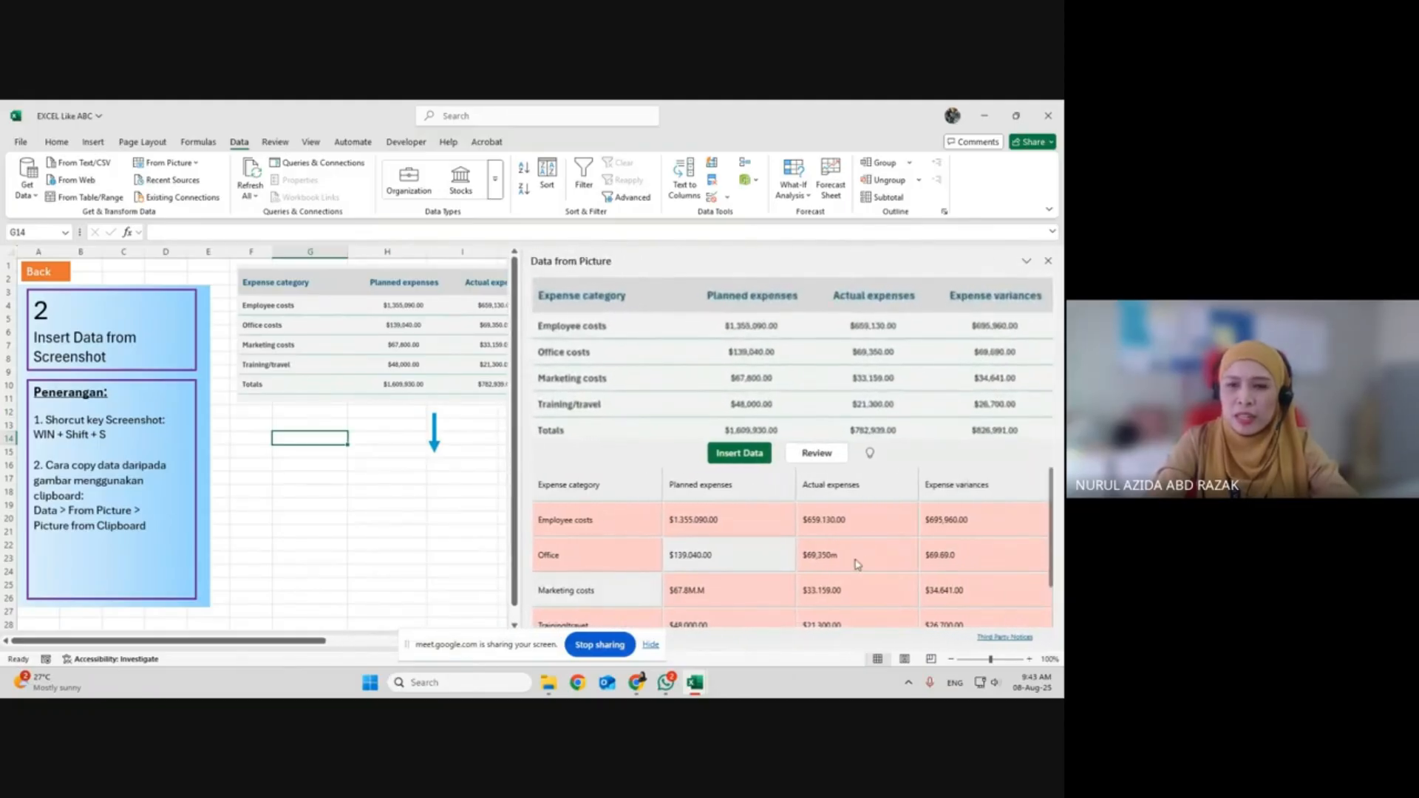
{"action": "scroll", "coordinate": [858, 547], "scroll_direction": "down", "scroll_amount": 1}
{"action": "scroll", "coordinate": [856, 528], "scroll_direction": "up", "scroll_amount": 1}
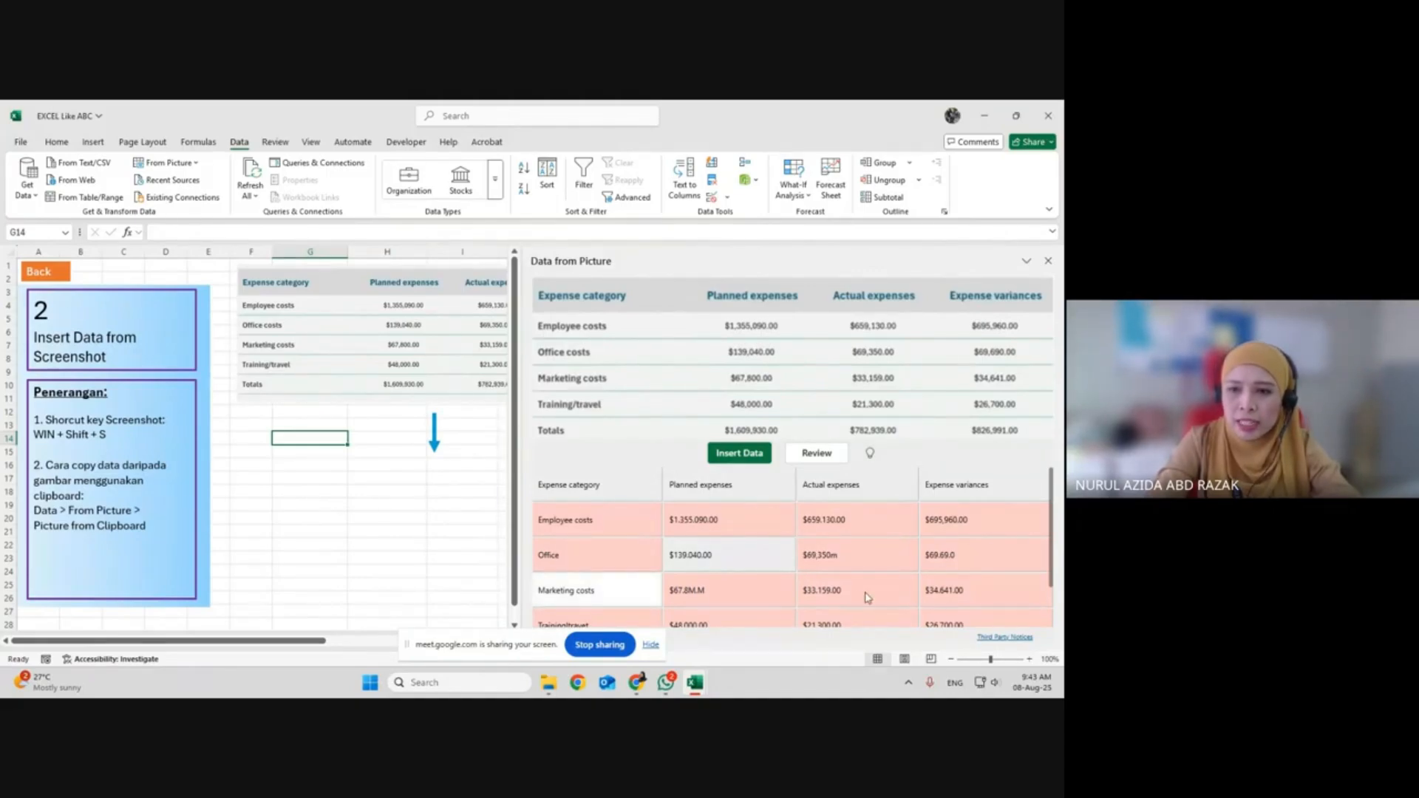
{"action": "scroll", "coordinate": [857, 596], "scroll_direction": "down", "scroll_amount": 1}
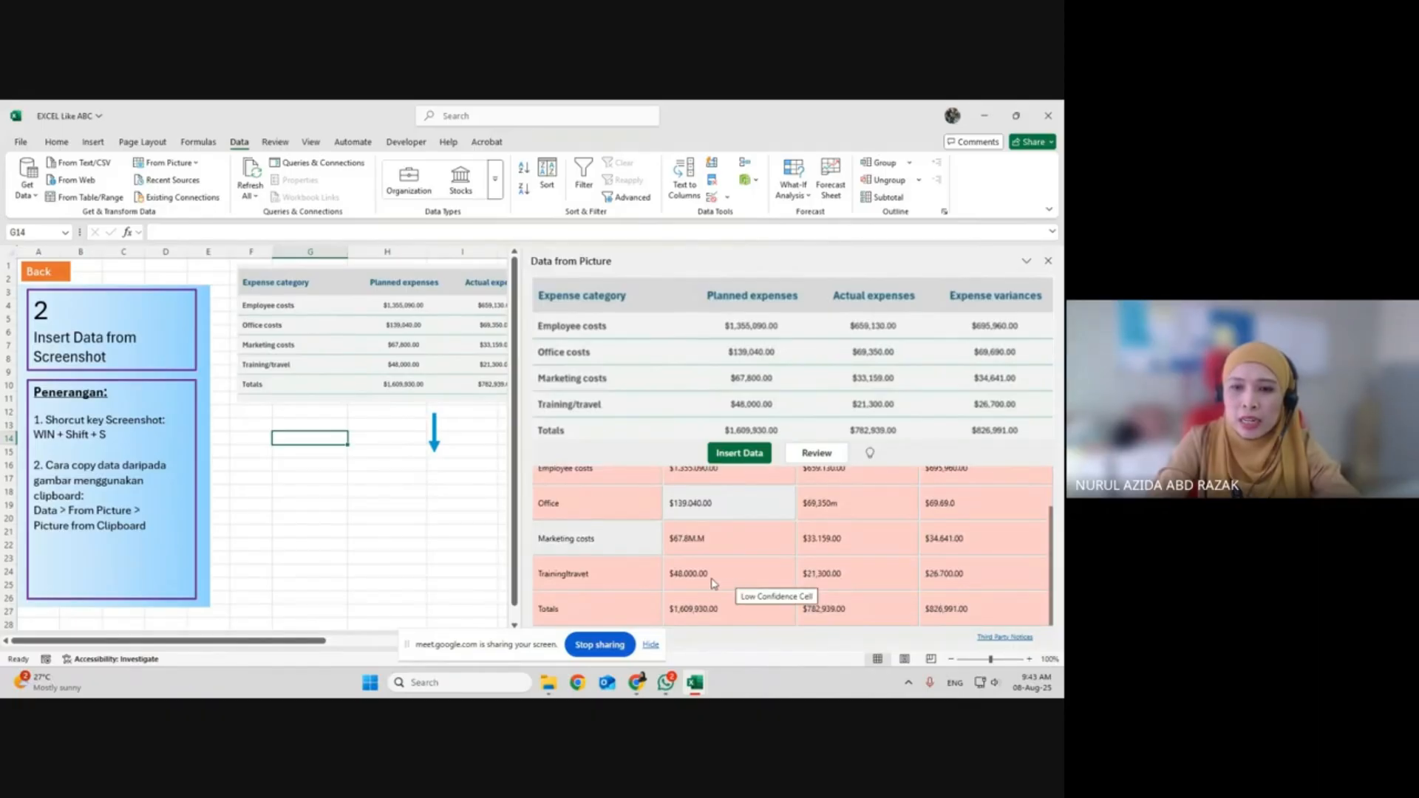
{"action": "scroll", "coordinate": [701, 537], "scroll_direction": "up", "scroll_amount": 1}
Step: Correct the extracted planned expenses for Employee costs to $1,355,090.00 and accept the value
{"action": "left_click", "coordinate": [698, 521]}
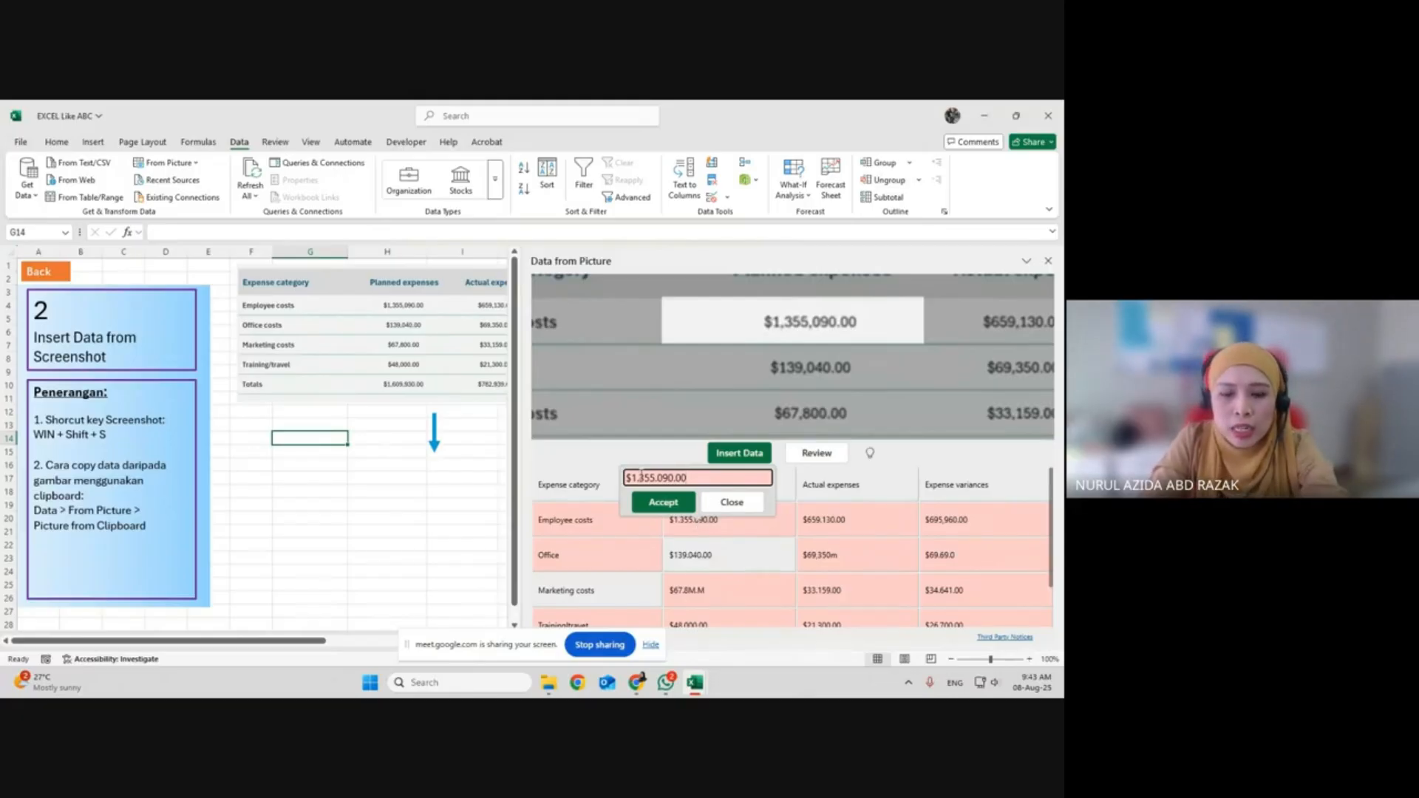
{"action": "left_click", "coordinate": [641, 478]}
{"action": "key", "text": "BackSpace"}
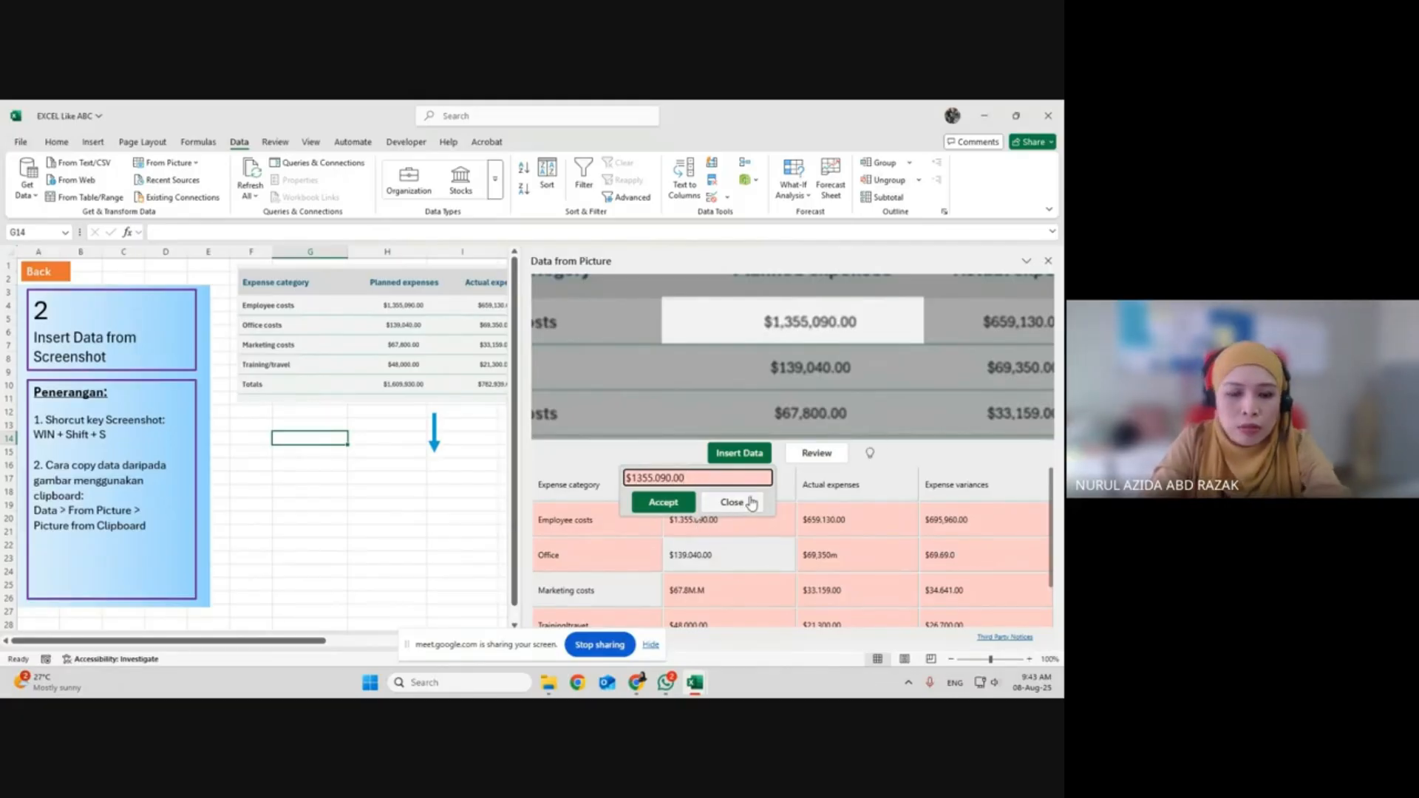
{"action": "type", "text": ","}
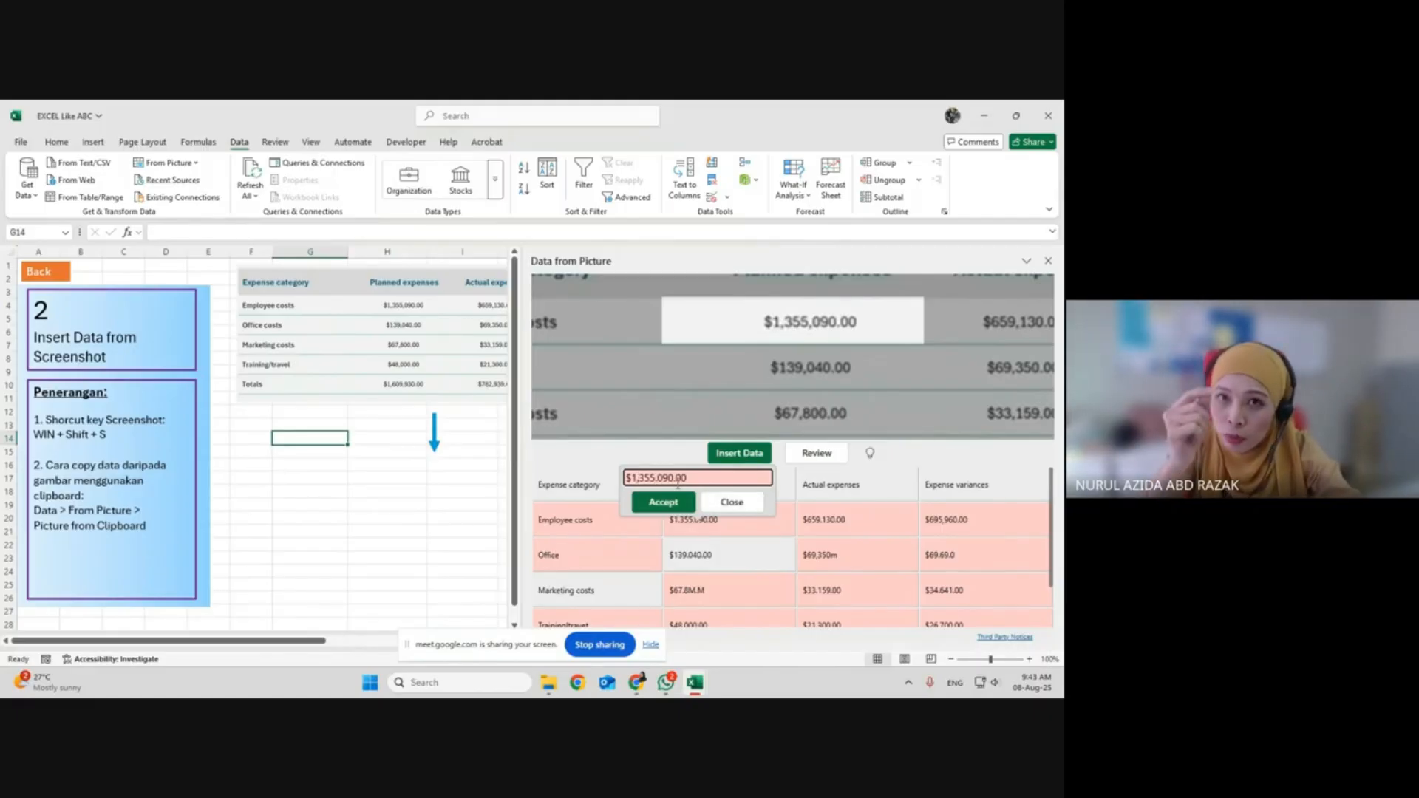
{"action": "key", "text": "BackSpace"}
{"action": "type", "text": ","}
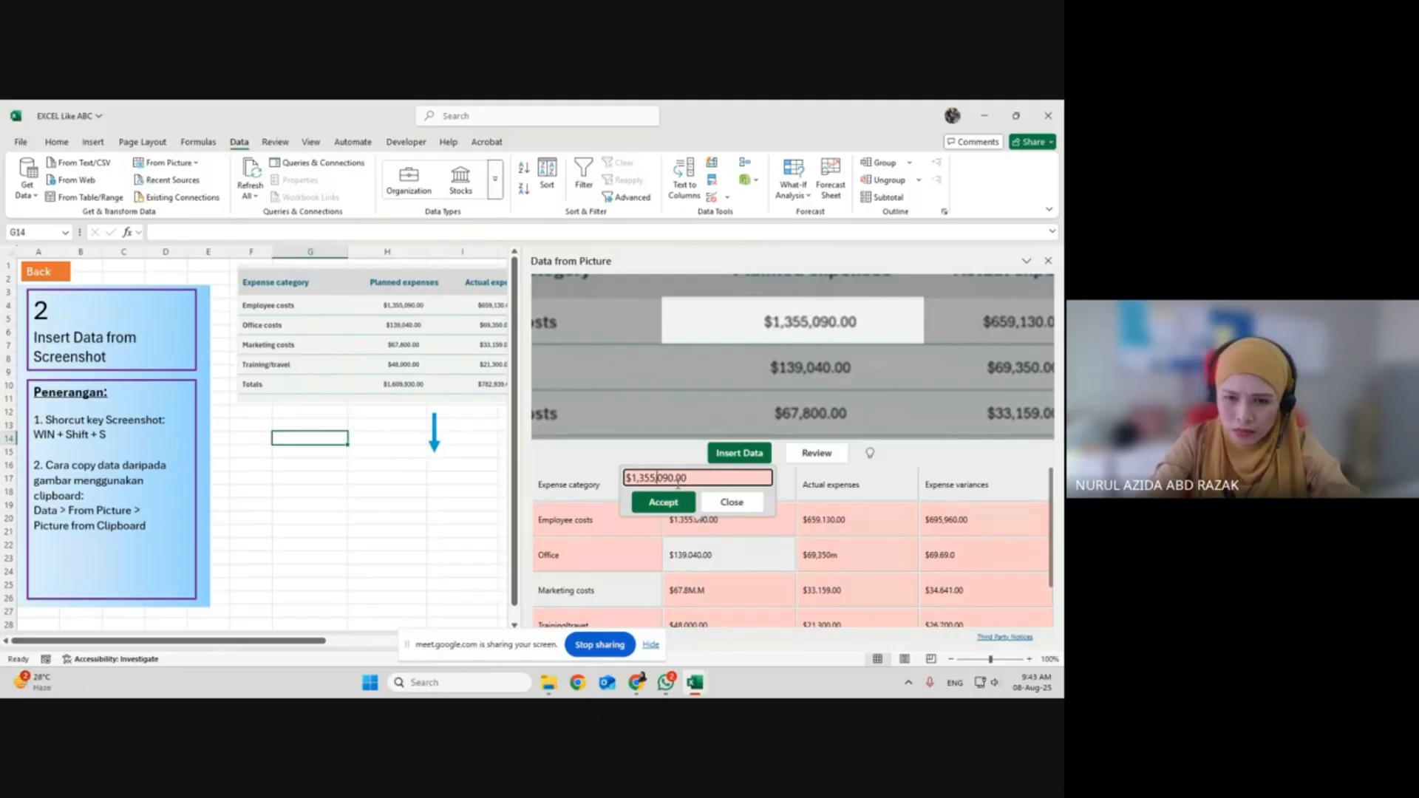
{"action": "left_click", "coordinate": [682, 506]}
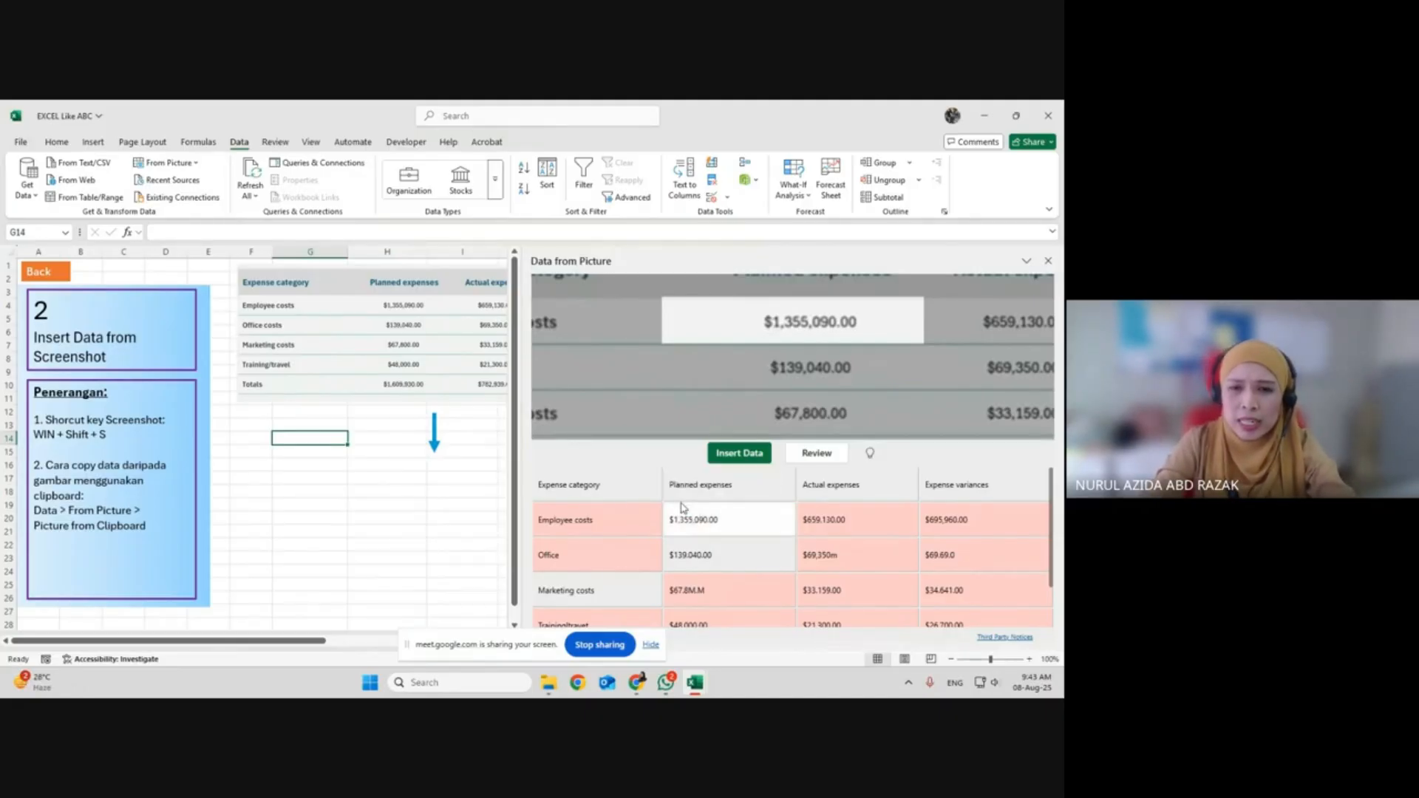
Step: Accept the extracted actual expenses of $659,130.00 and expense variances of $695,960.00 for Employee costs
{"action": "left_click", "coordinate": [850, 522]}
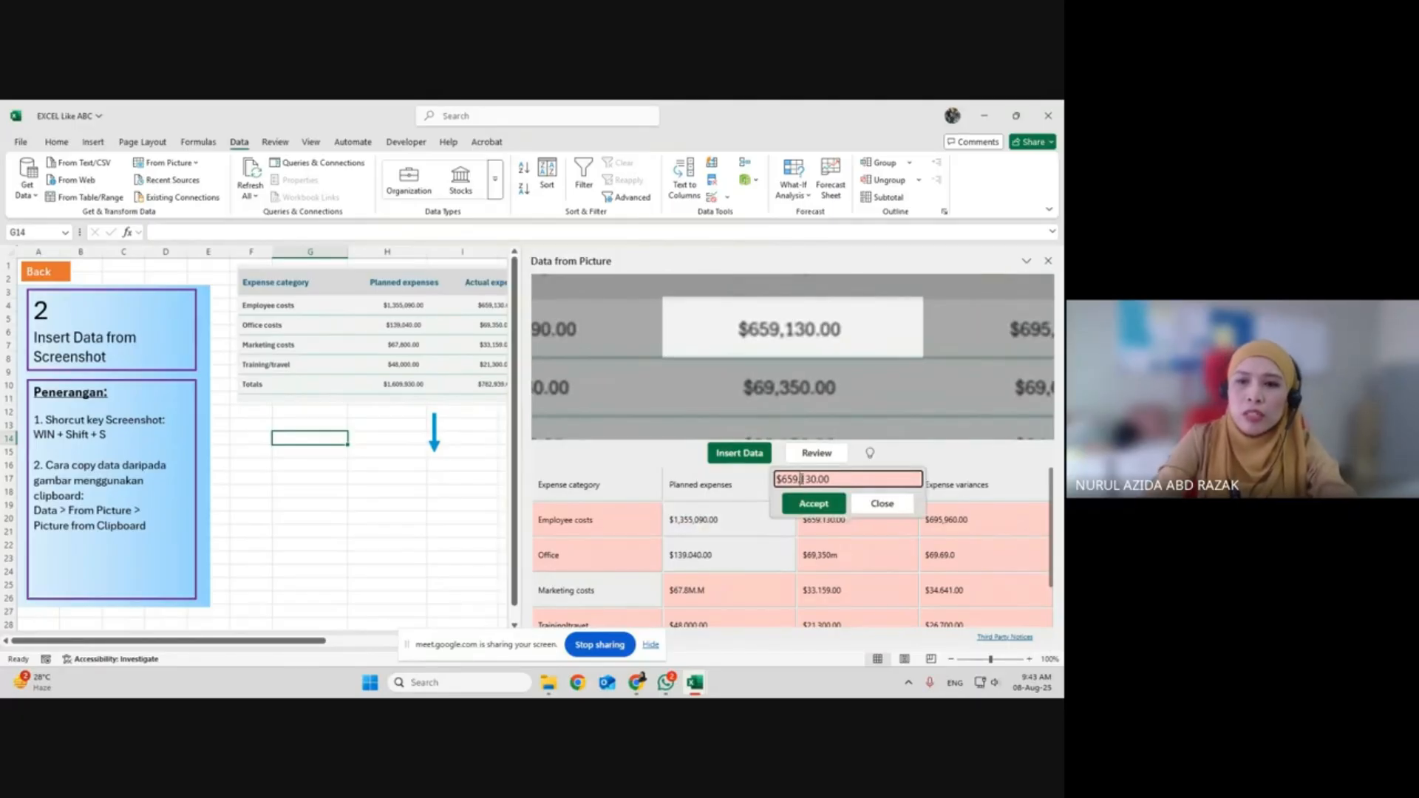
{"action": "left_click", "coordinate": [813, 502]}
{"action": "left_click", "coordinate": [951, 522]}
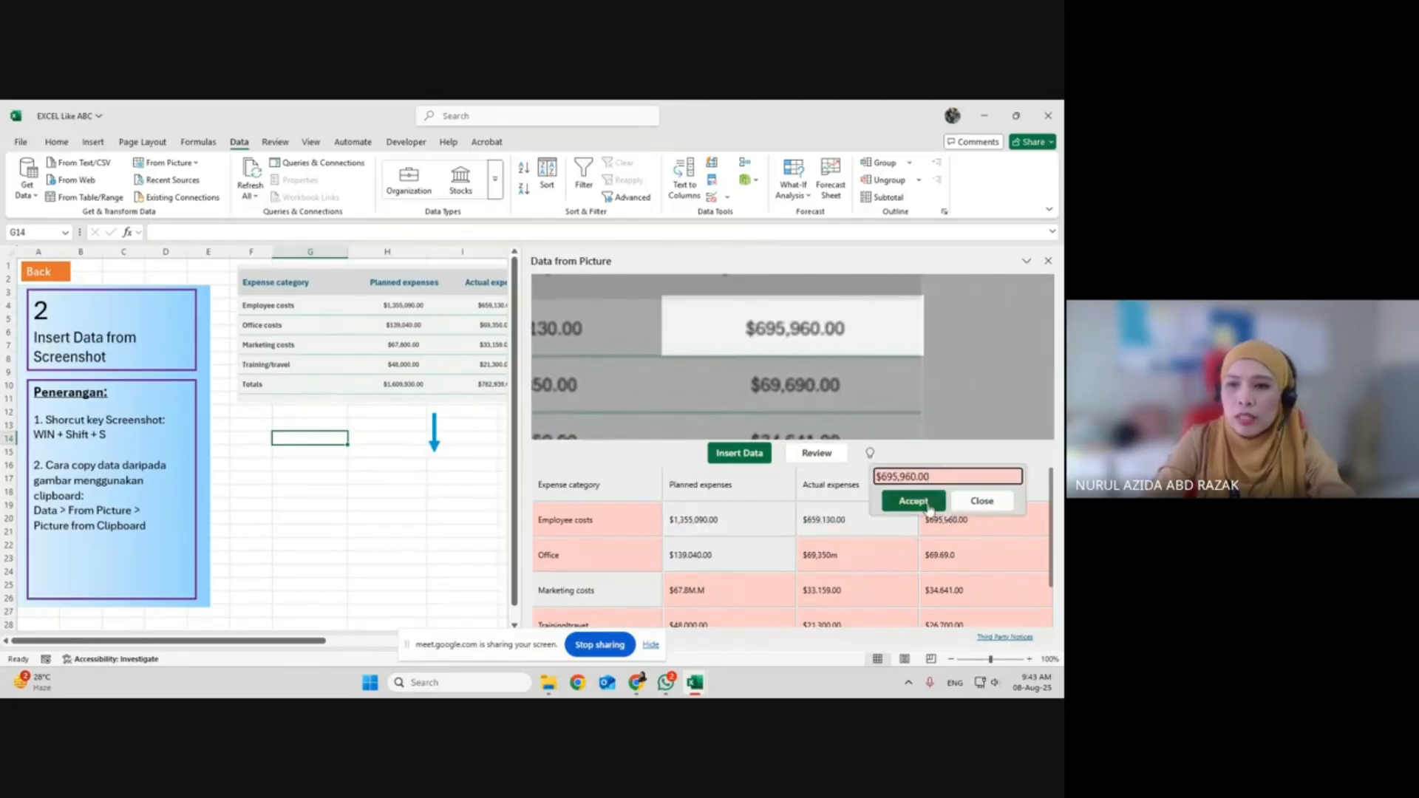
{"action": "left_click", "coordinate": [932, 504]}
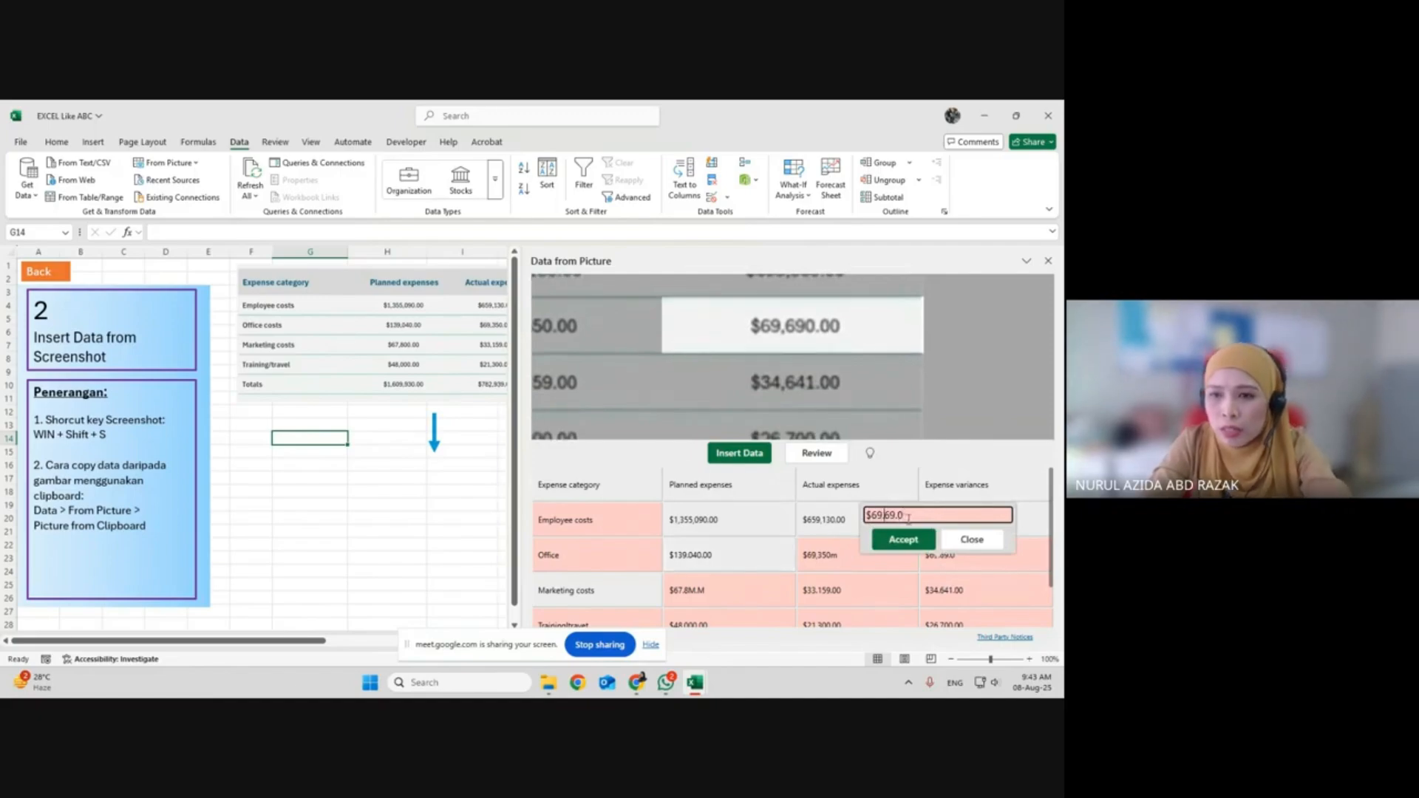
Step: Correct the extracted expense variances for the Office row to $69,690.00 and accept the value
{"action": "key", "text": "BackSpace"}
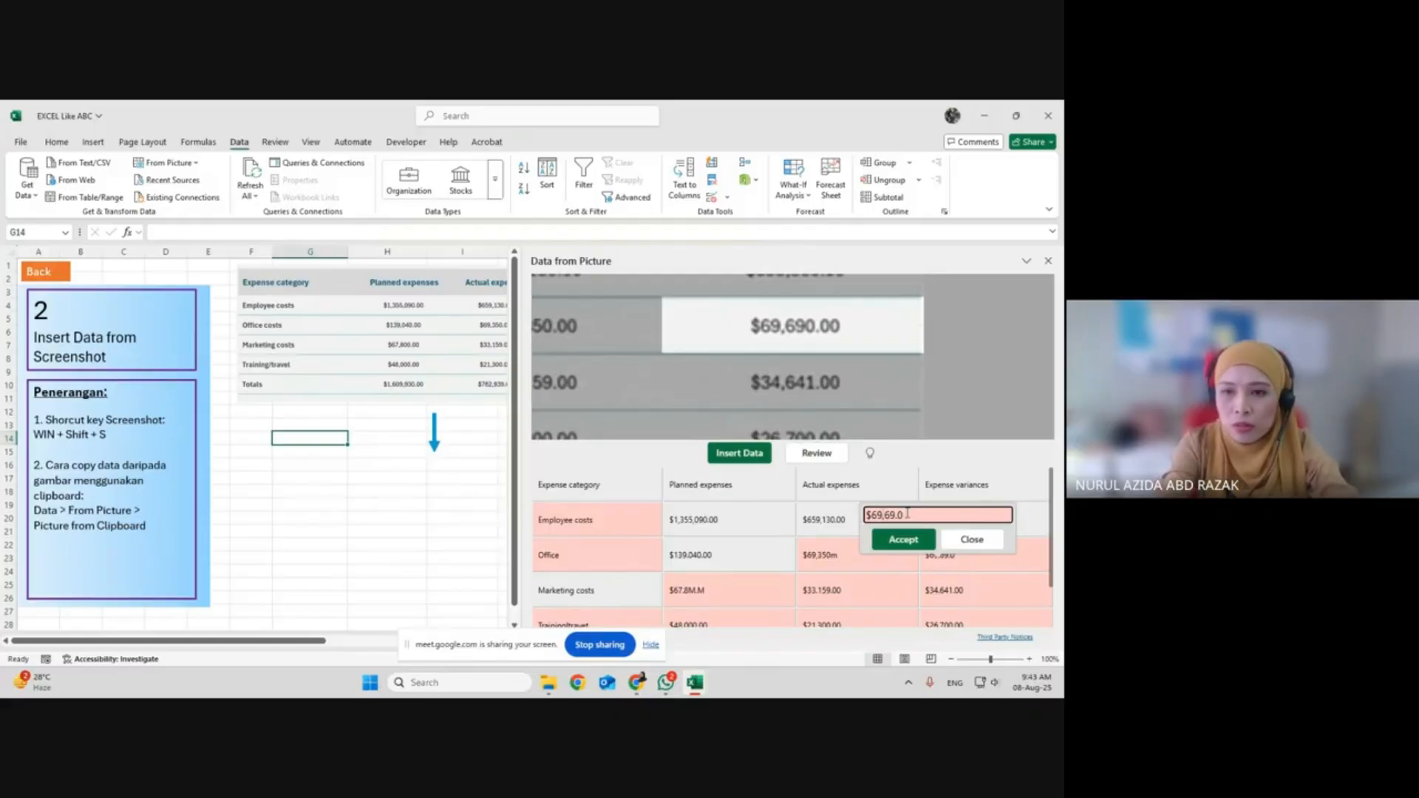
{"action": "key", "text": "BackSpace"}
{"action": "key", "text": "BackSpace"}
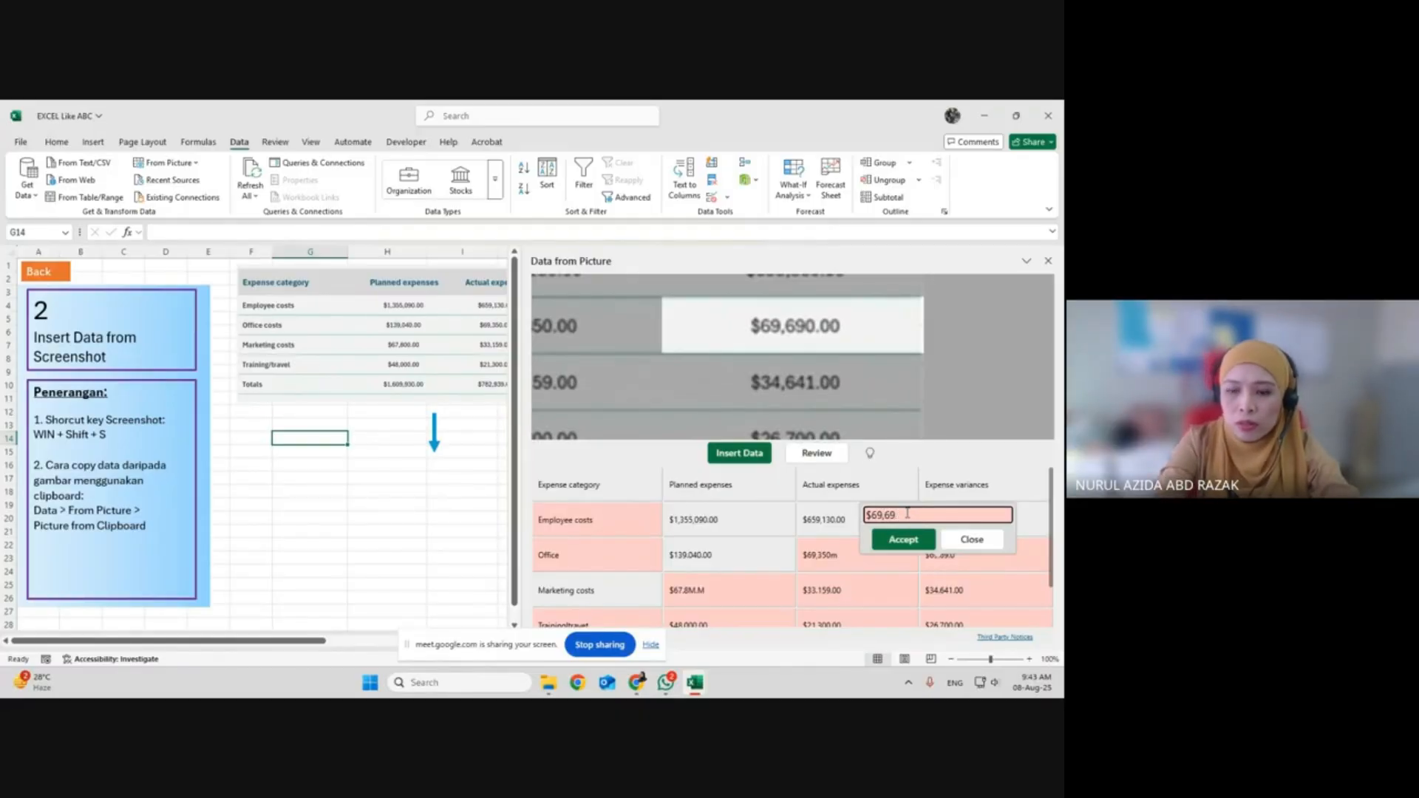
{"action": "type", "text": "0.00"}
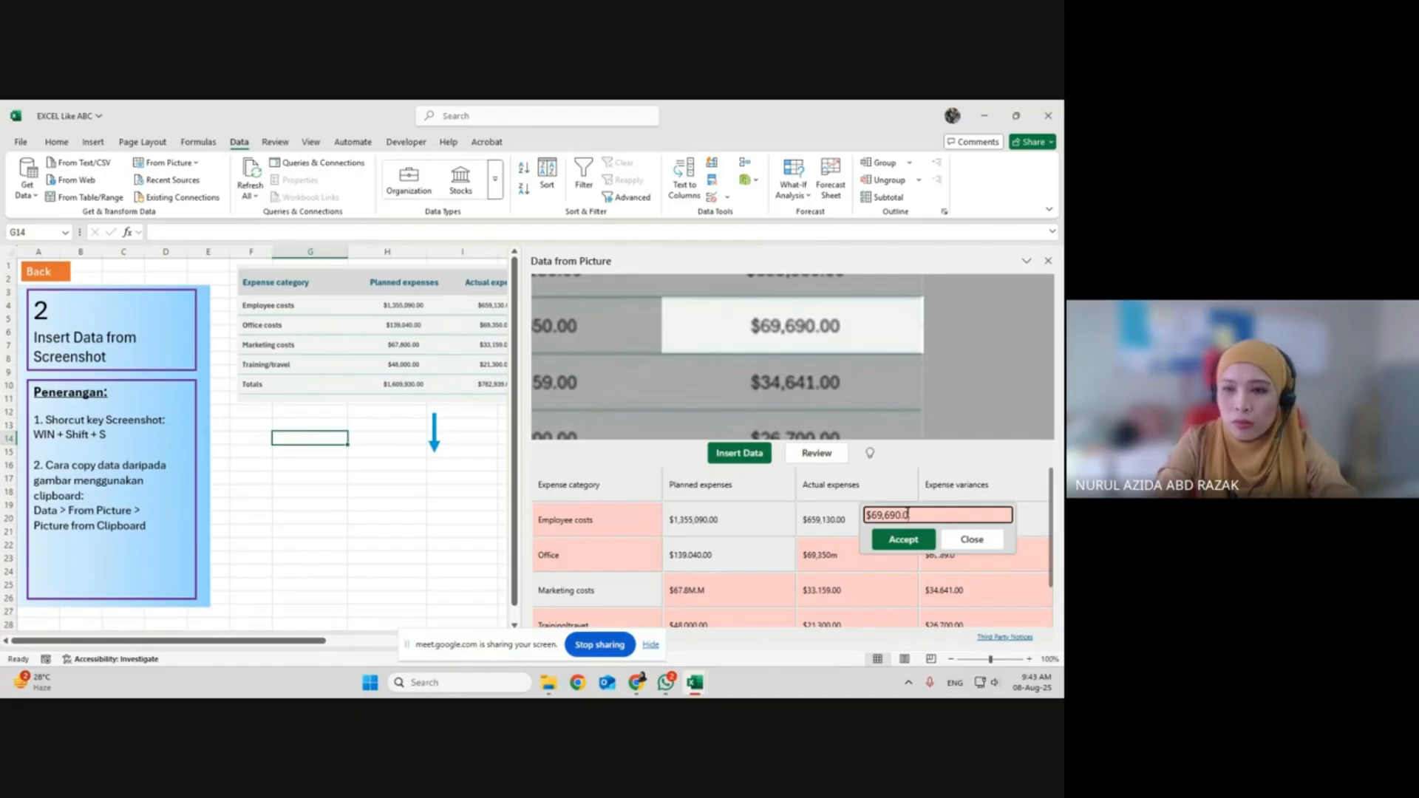
{"action": "left_click", "coordinate": [902, 541]}
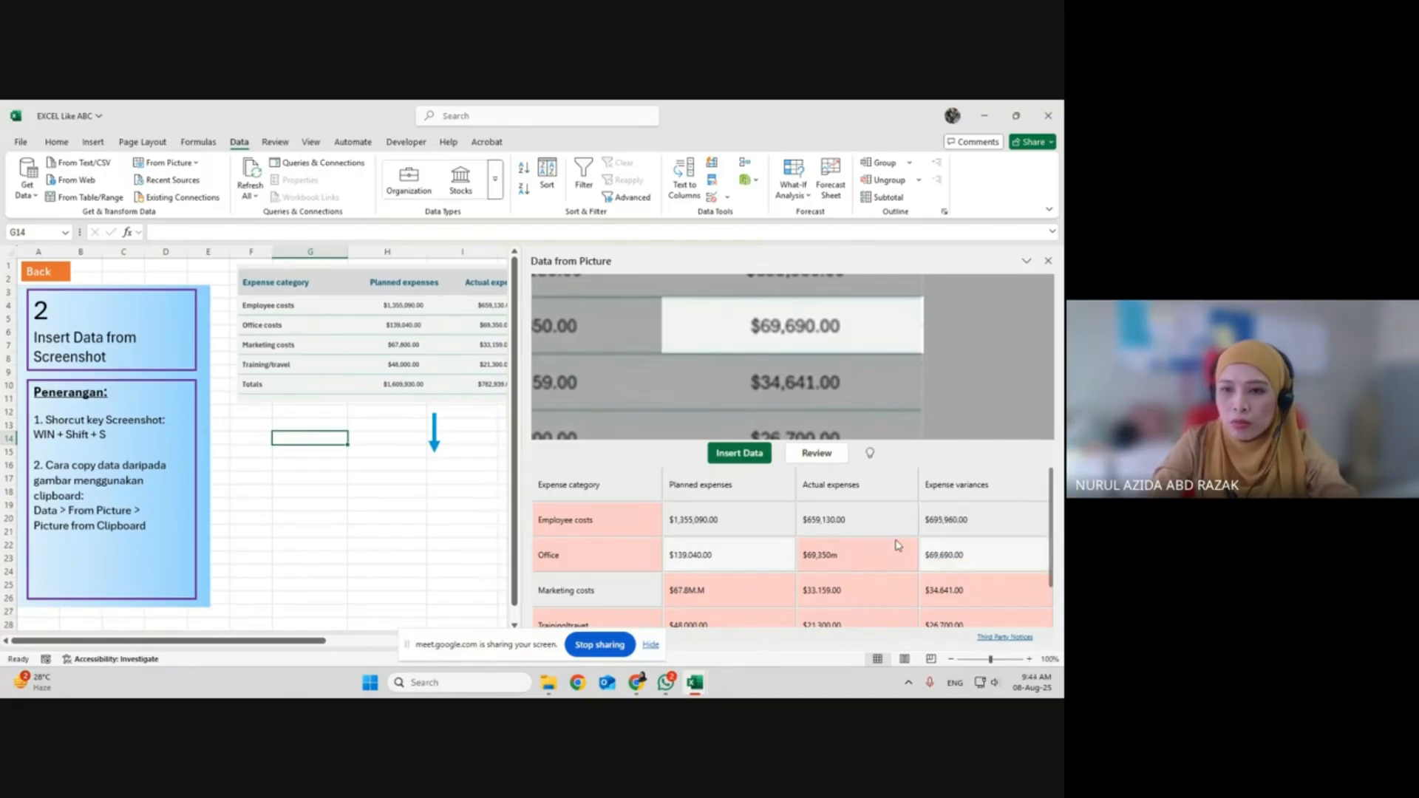
Step: Correct the extracted actual expenses for the Office row to $69,350.00 and accept the value
{"action": "left_click", "coordinate": [860, 565]}
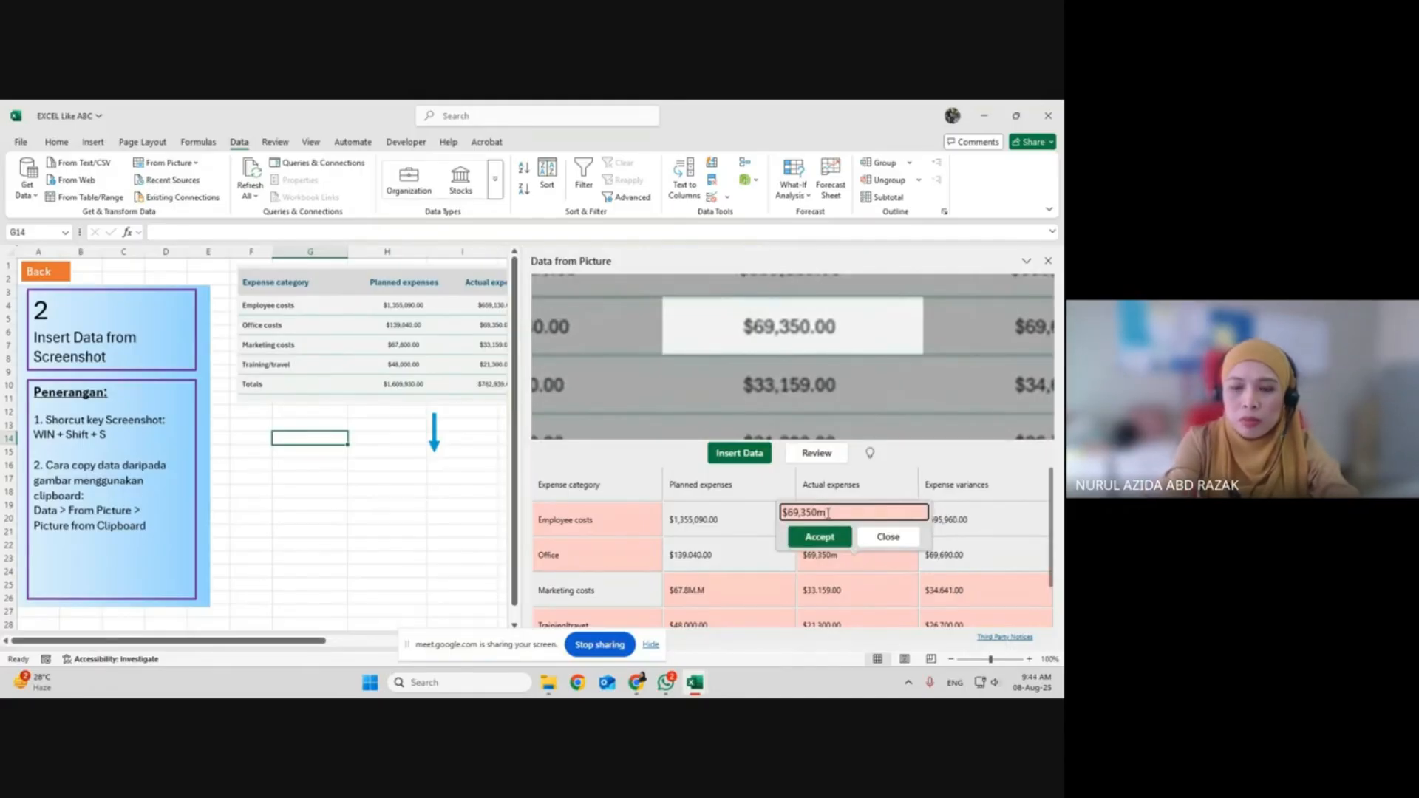
{"action": "key", "text": "BackSpace"}
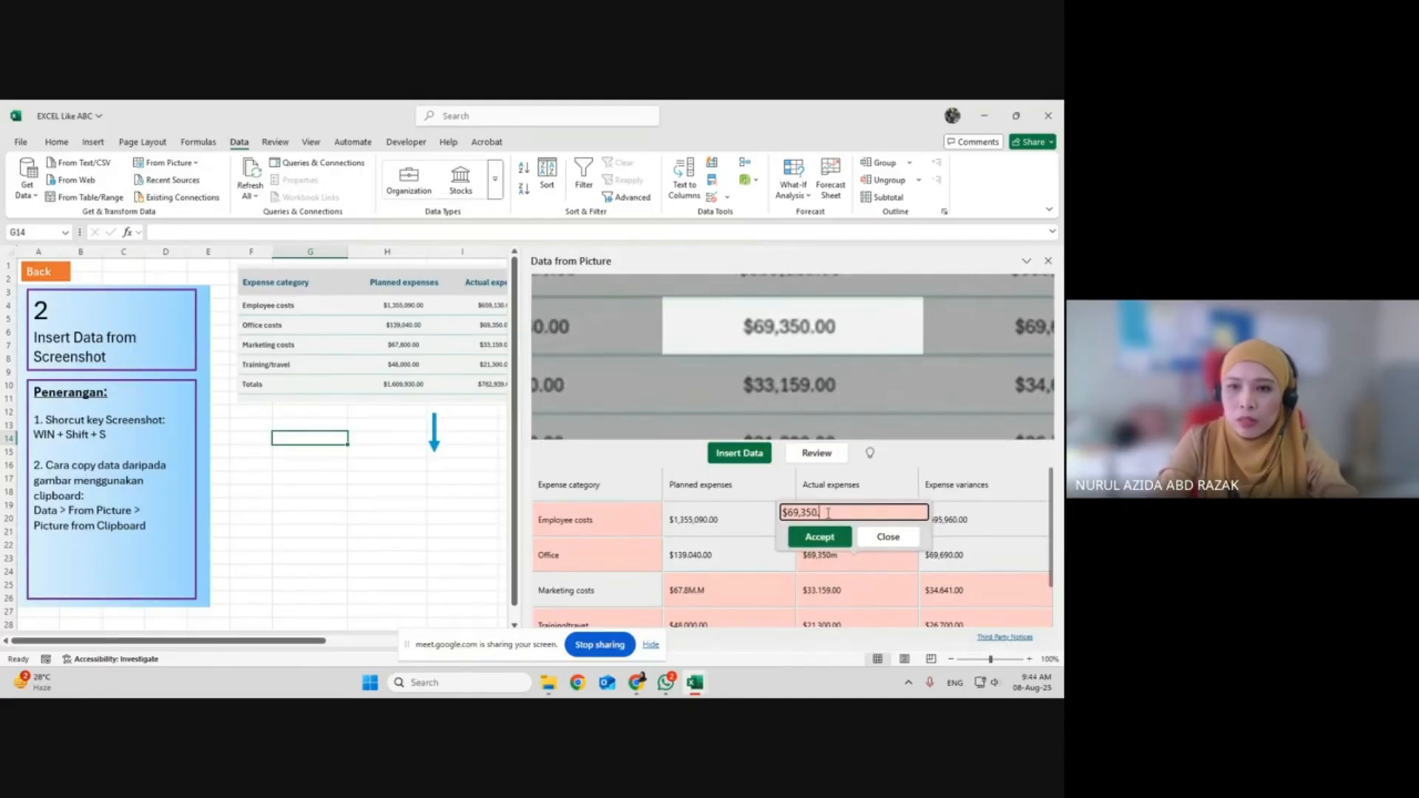
{"action": "type", "text": ".00"}
{"action": "left_click", "coordinate": [819, 537]}
Step: Correct the extracted planned expenses for Marketing costs to $67,800.00 and accept the value
{"action": "scroll", "coordinate": [824, 545], "scroll_direction": "down", "scroll_amount": 1}
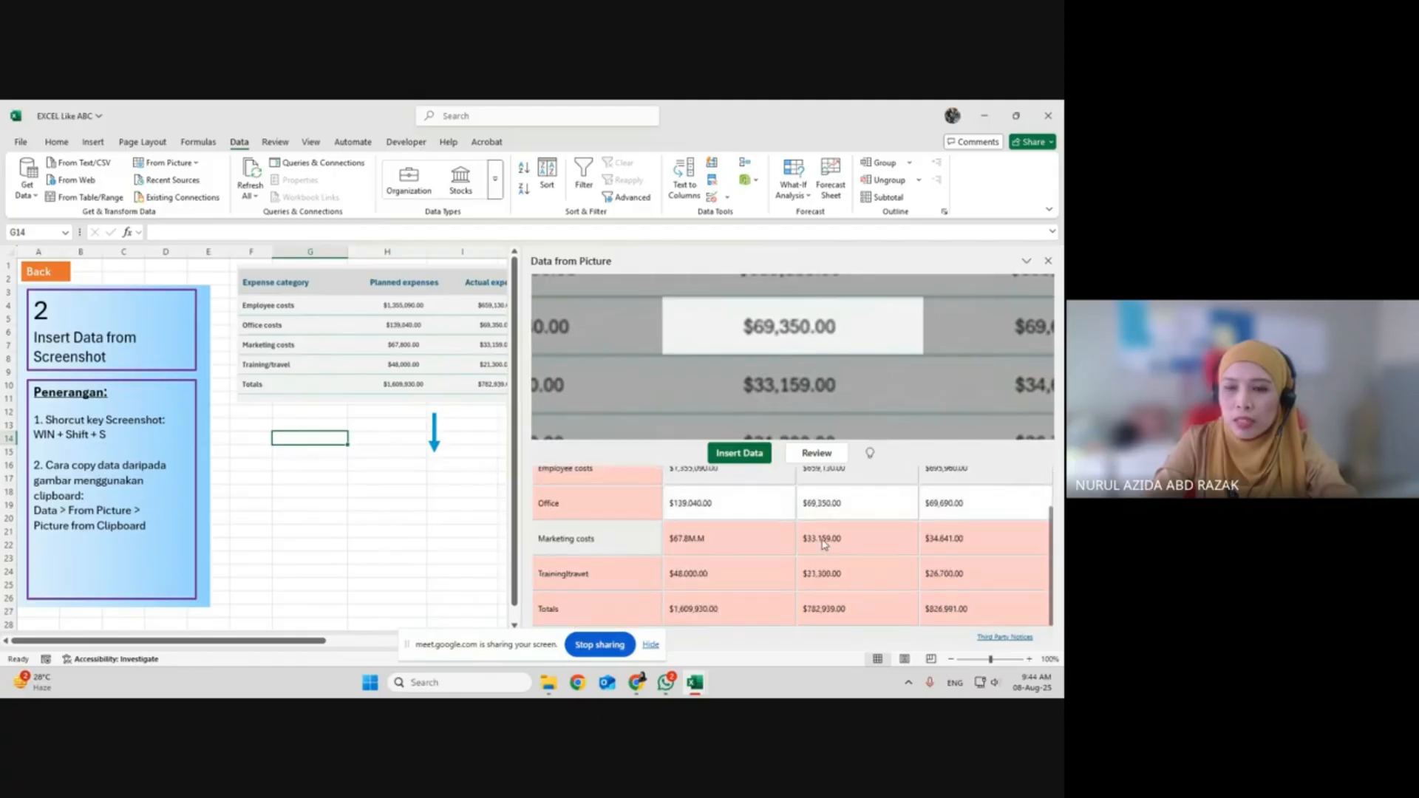
{"action": "left_click", "coordinate": [730, 539]}
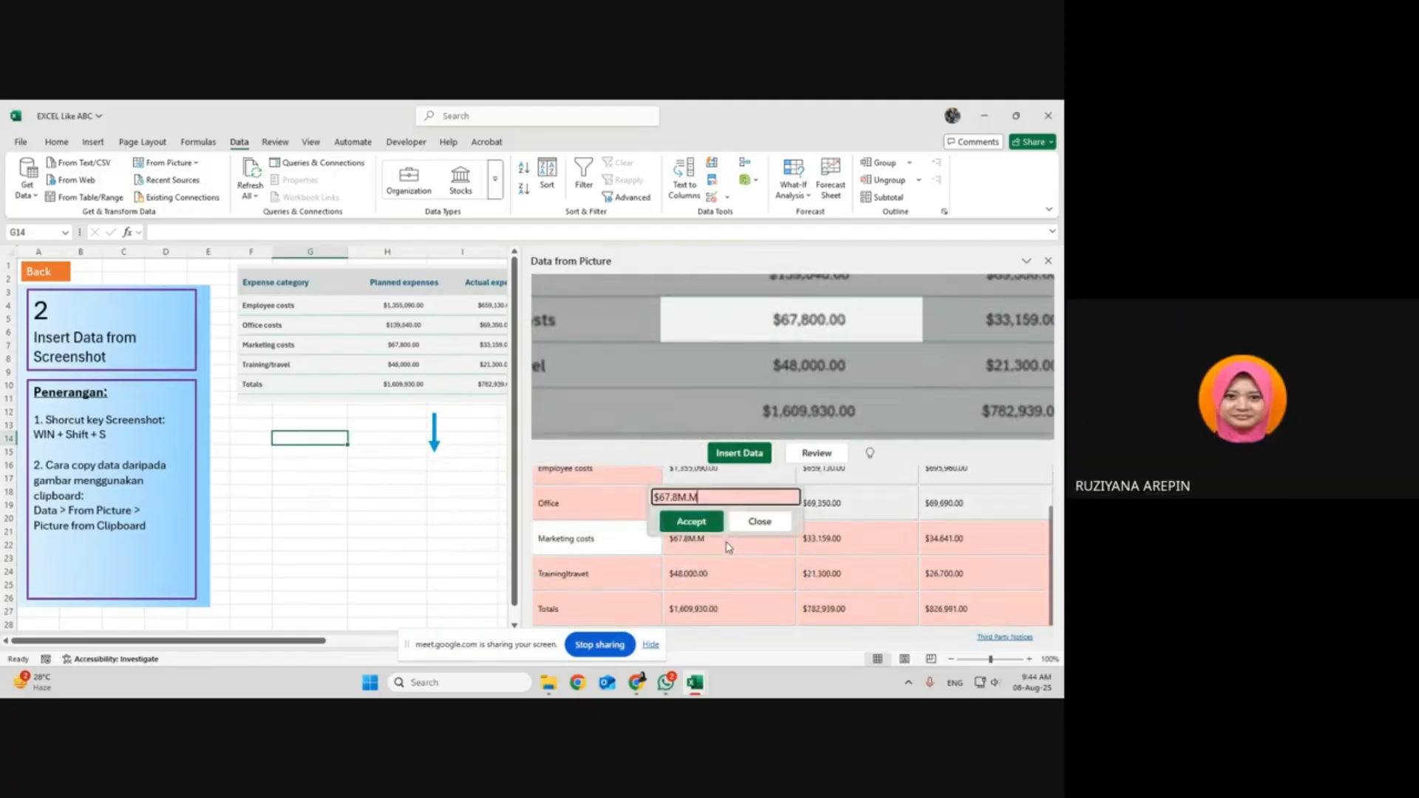
{"action": "left_click", "coordinate": [685, 497]}
{"action": "key", "text": "BackSpace"}
{"action": "type", "text": ",8"}
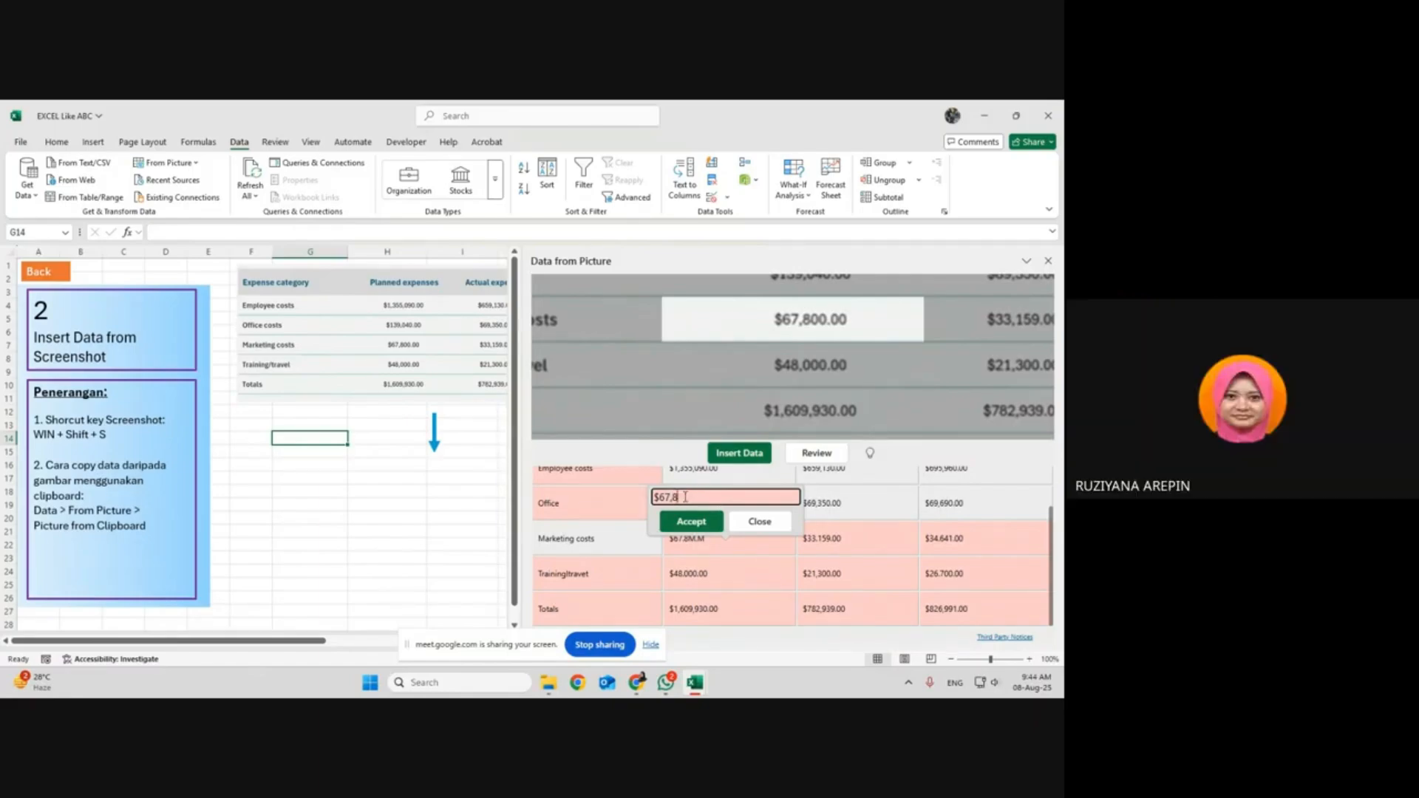
{"action": "type", "text": "00.00"}
{"action": "left_click", "coordinate": [691, 521]}
Step: Accept the extracted actual expenses of $33,159.00 and expense variances of $34,641.00 for Marketing costs
{"action": "left_click", "coordinate": [847, 545]}
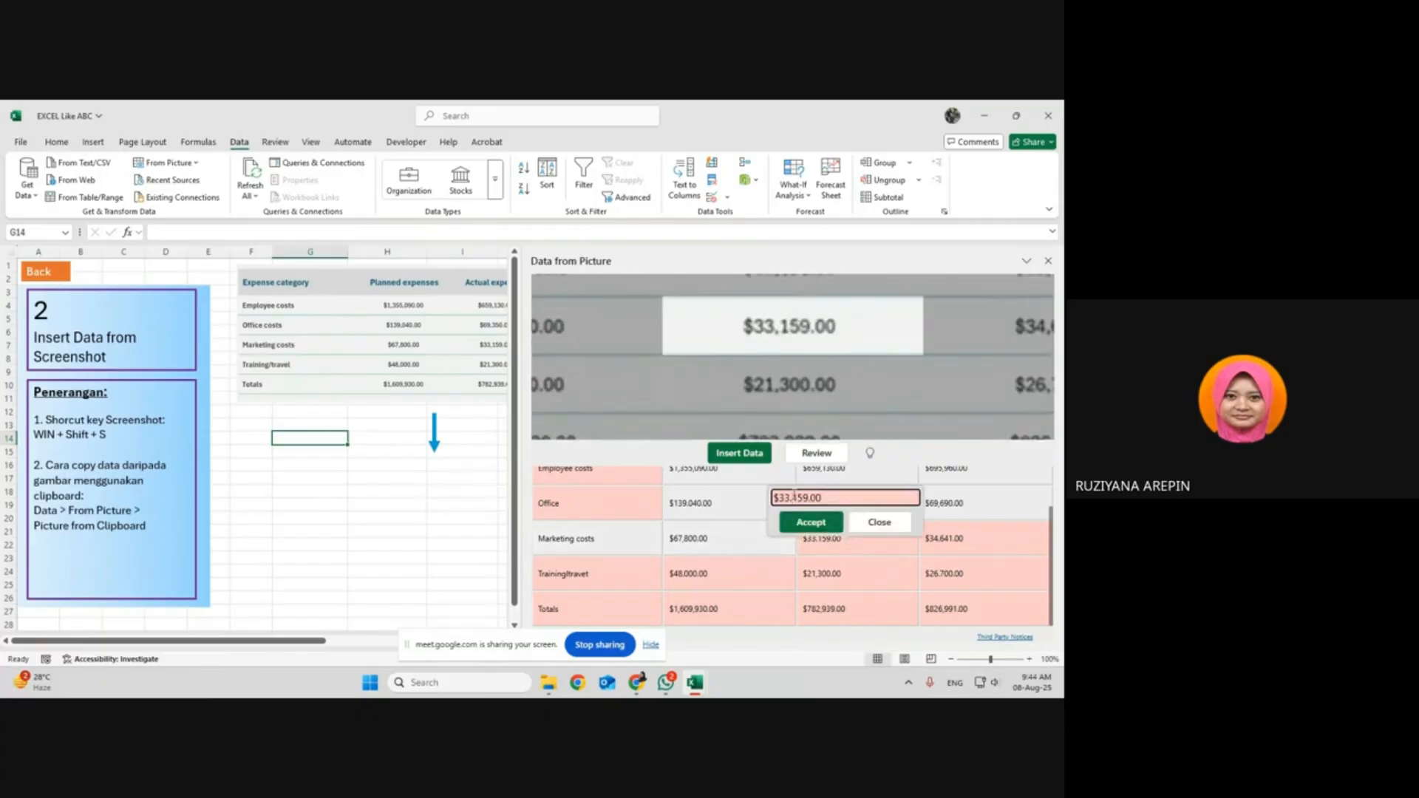
{"action": "left_click", "coordinate": [811, 522]}
{"action": "left_click", "coordinate": [953, 538]}
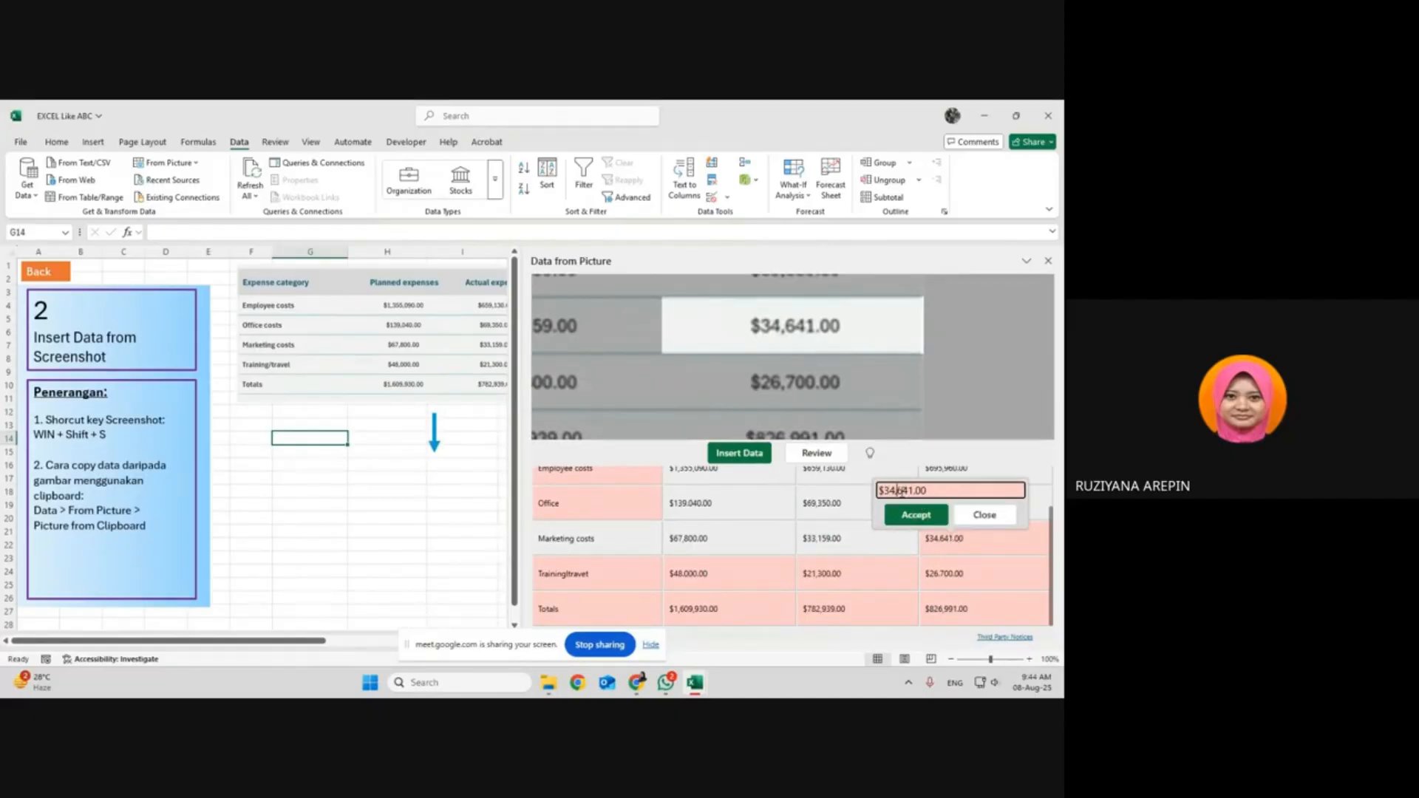
{"action": "left_click", "coordinate": [916, 515]}
Step: Accept the extracted expense variances of $26,700.00 and planned expenses of $48,000.00 for Training/travel
{"action": "left_click", "coordinate": [946, 574]}
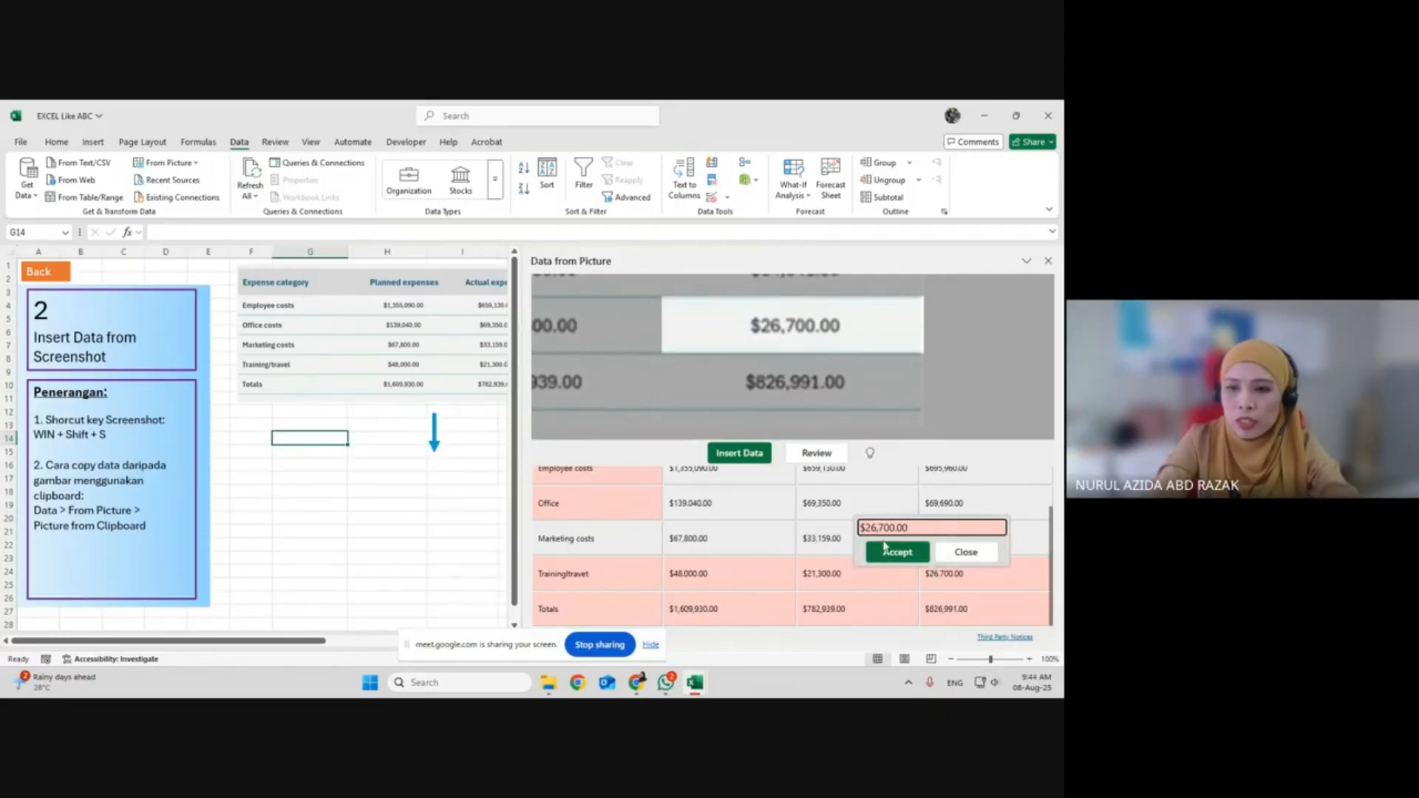
{"action": "left_click", "coordinate": [885, 550]}
{"action": "left_click", "coordinate": [825, 583]}
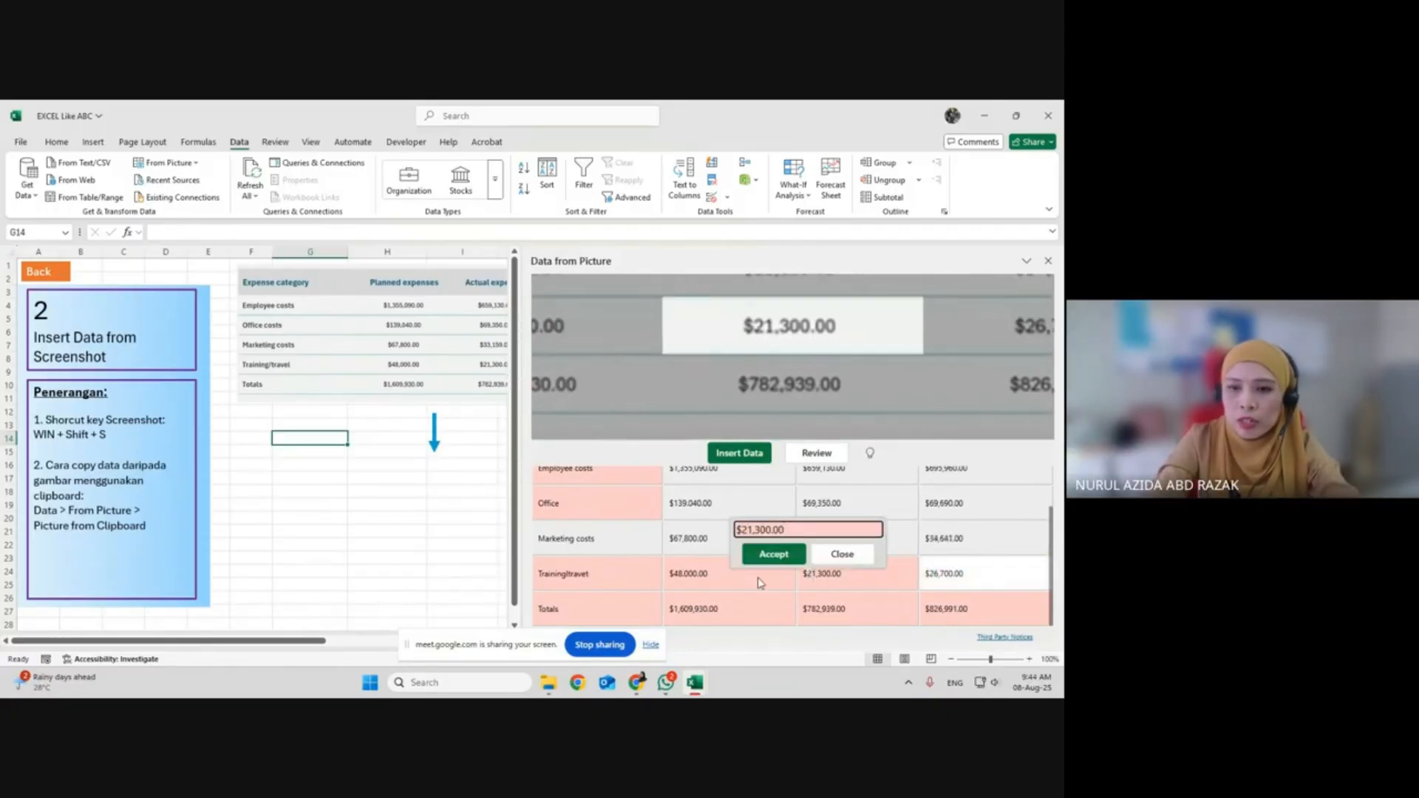
{"action": "left_click", "coordinate": [759, 583]}
{"action": "left_click", "coordinate": [761, 583]}
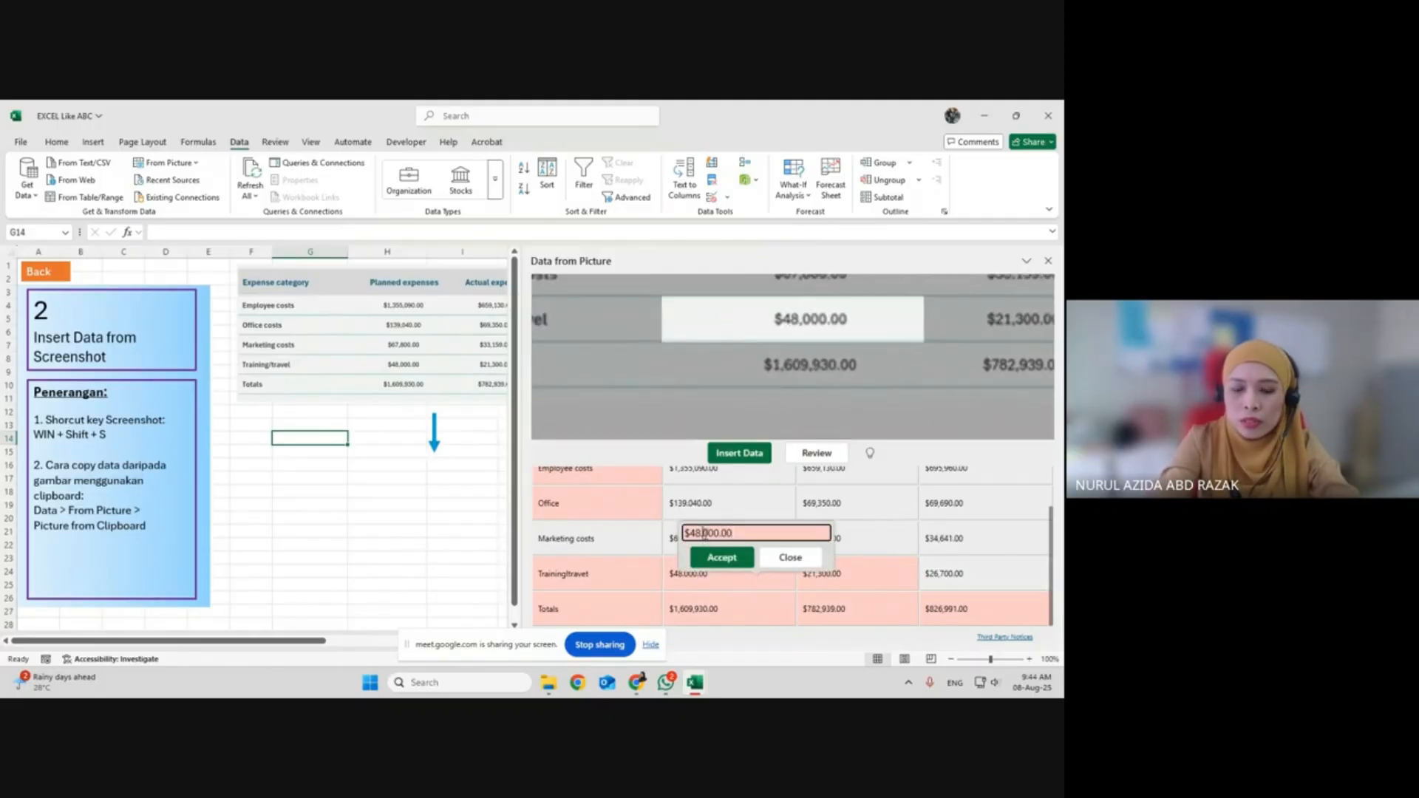
{"action": "left_click", "coordinate": [721, 559]}
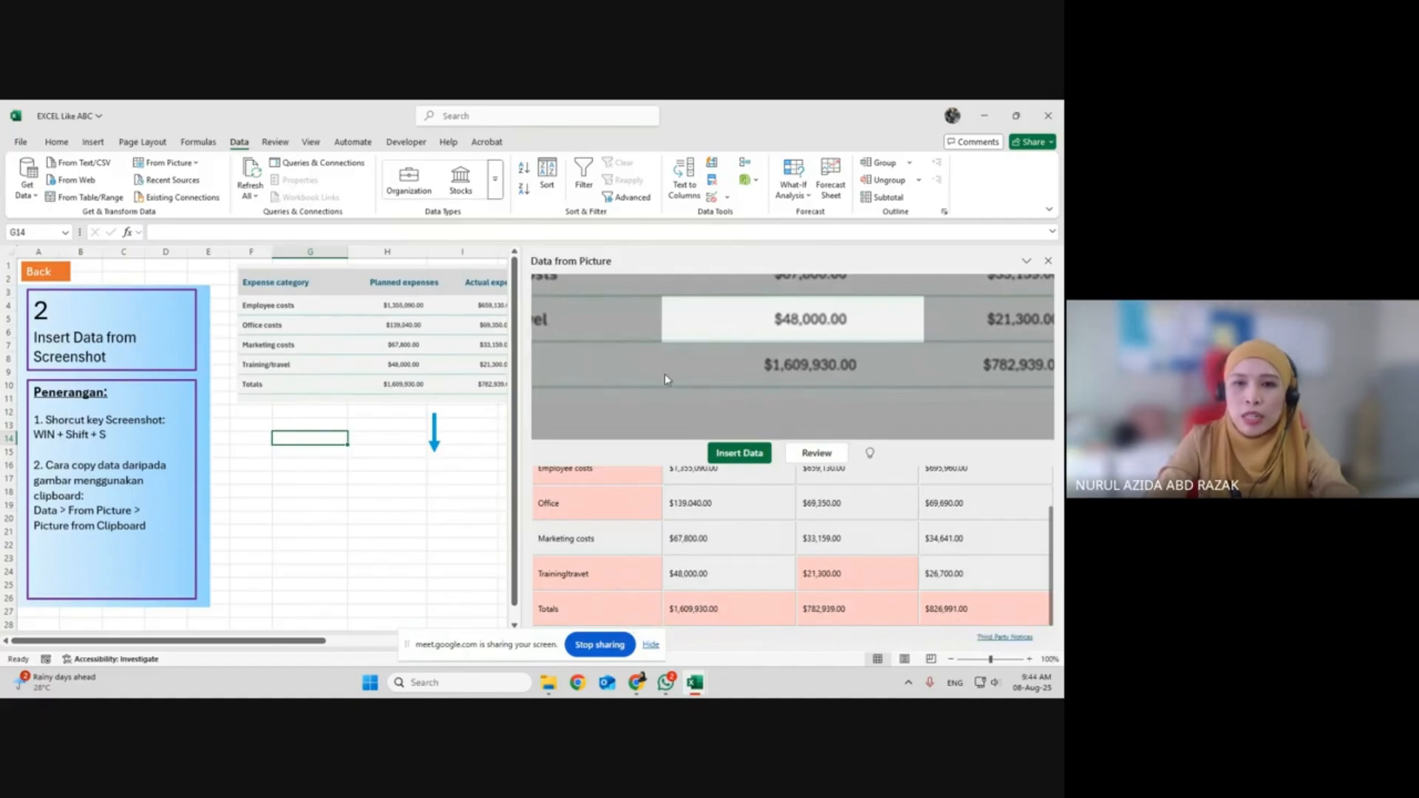
Step: Insert the extracted expense data into the sheet at G14 without reviewing the remaining flagged items, and deselect the table
{"action": "scroll", "coordinate": [701, 377], "scroll_direction": "down", "scroll_amount": 5}
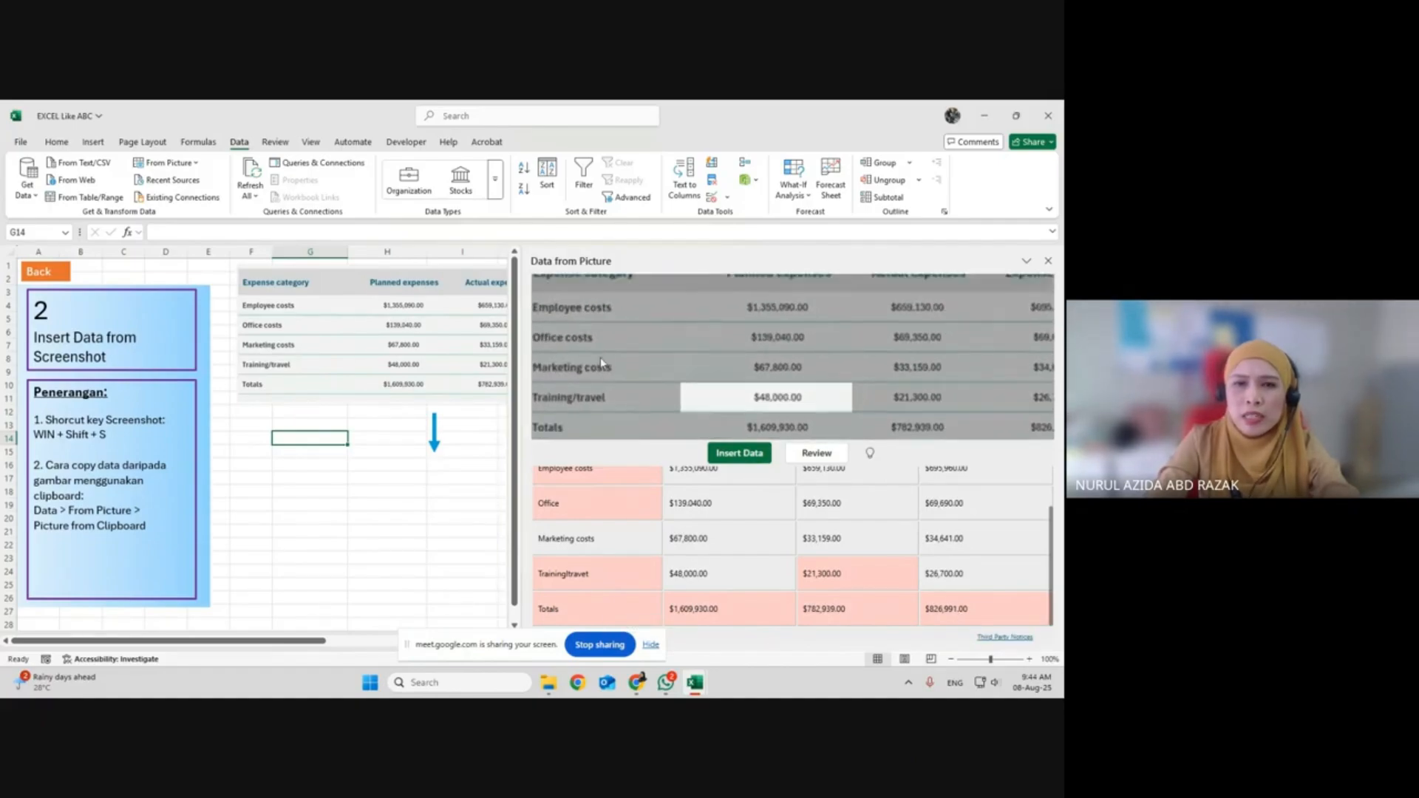
{"action": "left_click", "coordinate": [753, 454]}
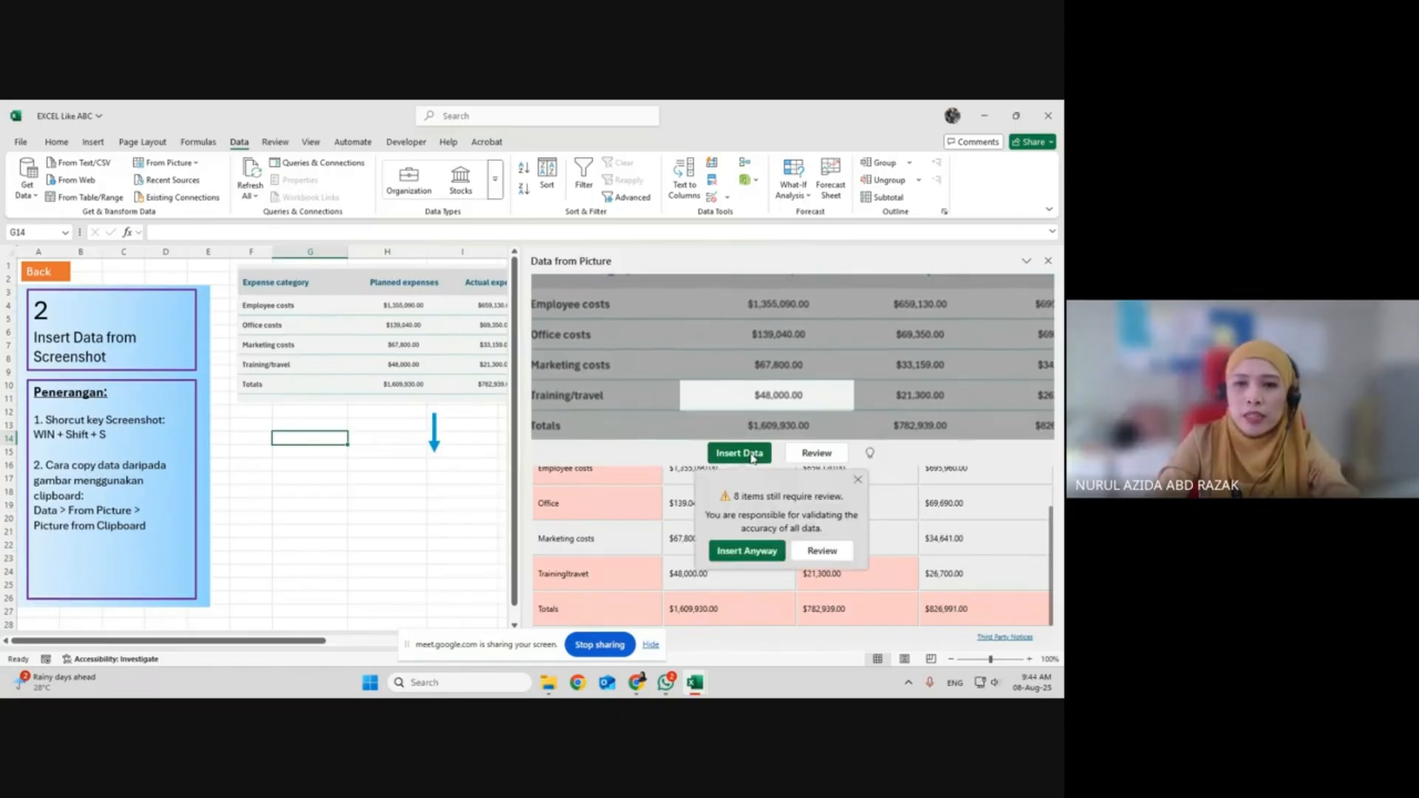
{"action": "left_click", "coordinate": [747, 552]}
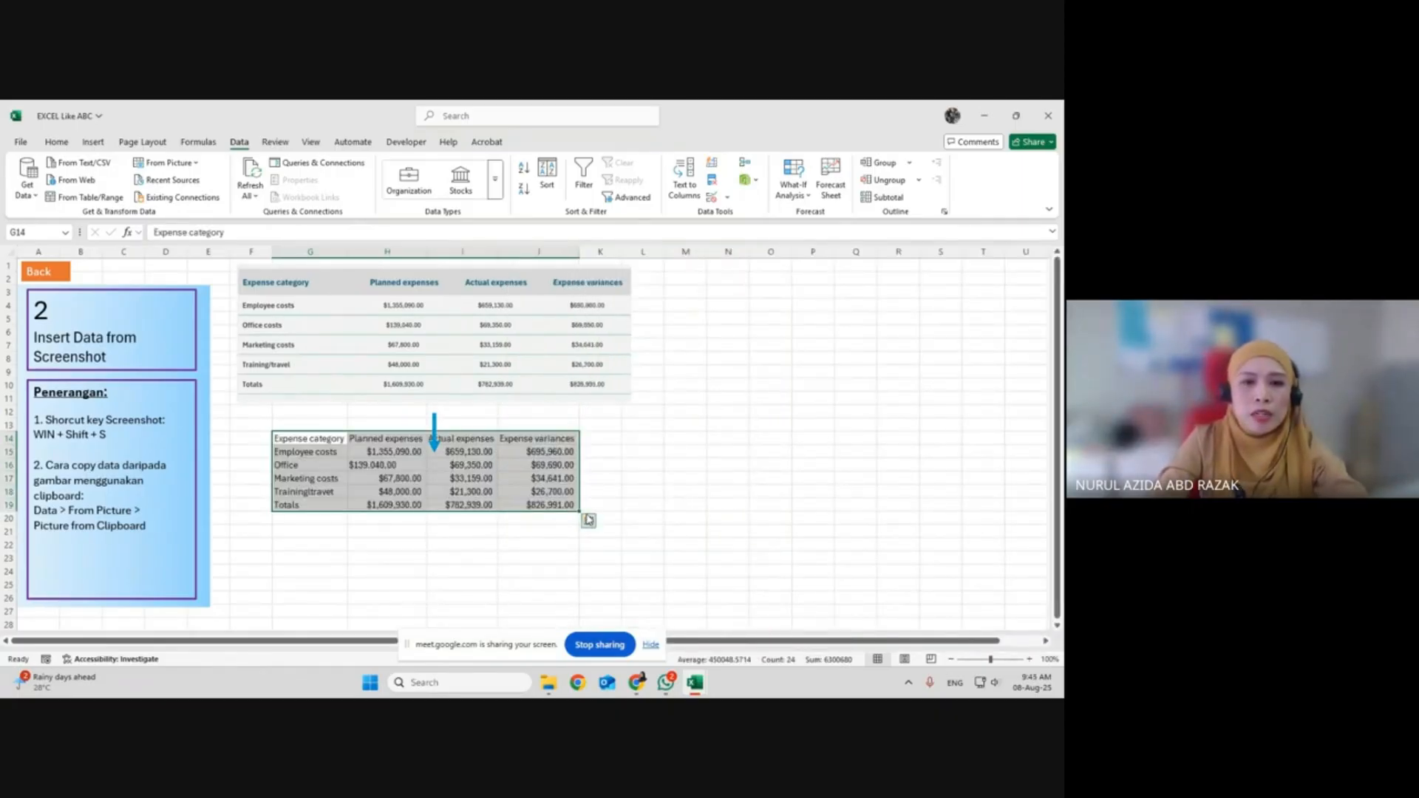
{"action": "left_click_drag", "start_coordinate": [576, 507], "coordinate": [587, 513]}
{"action": "left_click", "coordinate": [753, 502]}
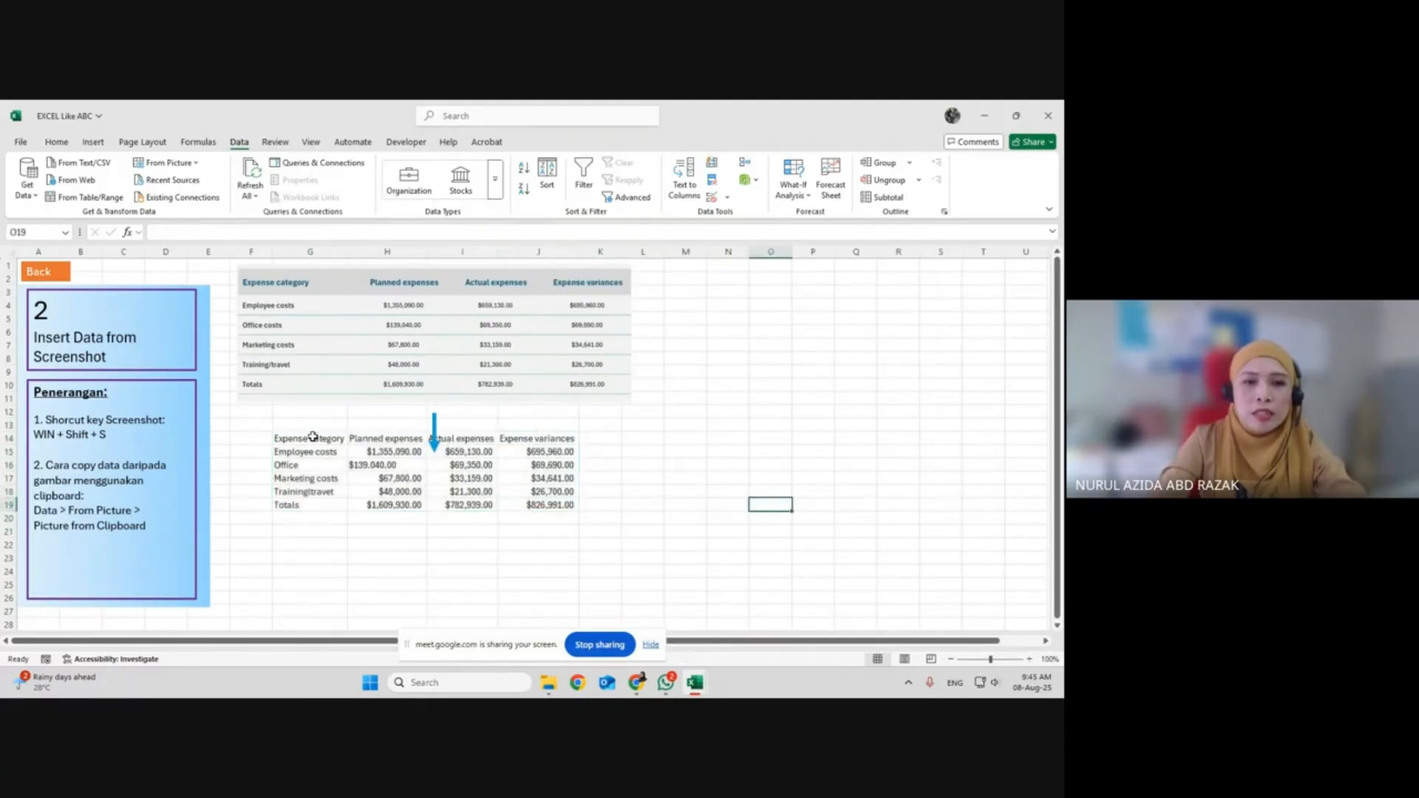
Step: Move the blue arrow up so it sits between the table picture and the inserted table
{"action": "left_click_drag", "start_coordinate": [316, 437], "coordinate": [566, 515]}
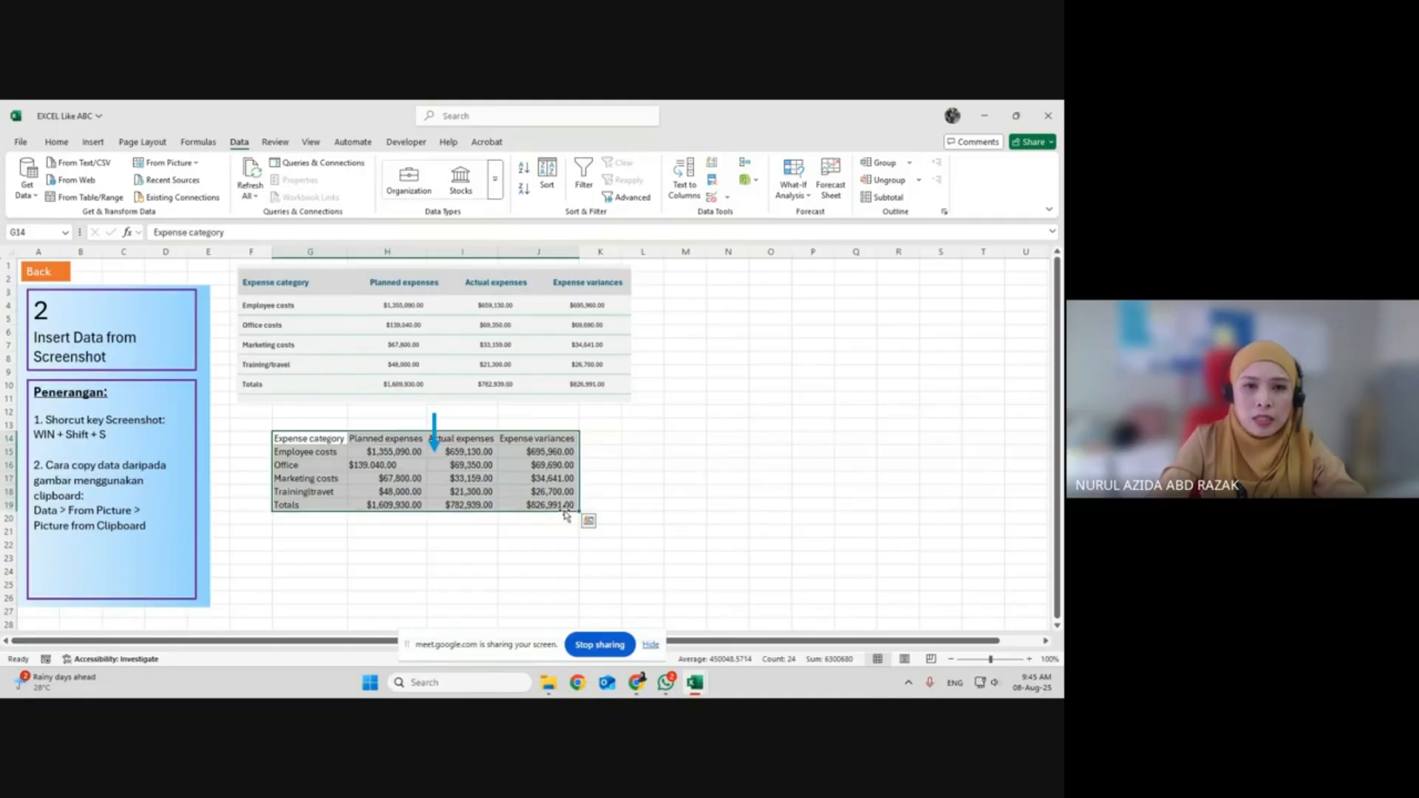
{"action": "left_click", "coordinate": [573, 362]}
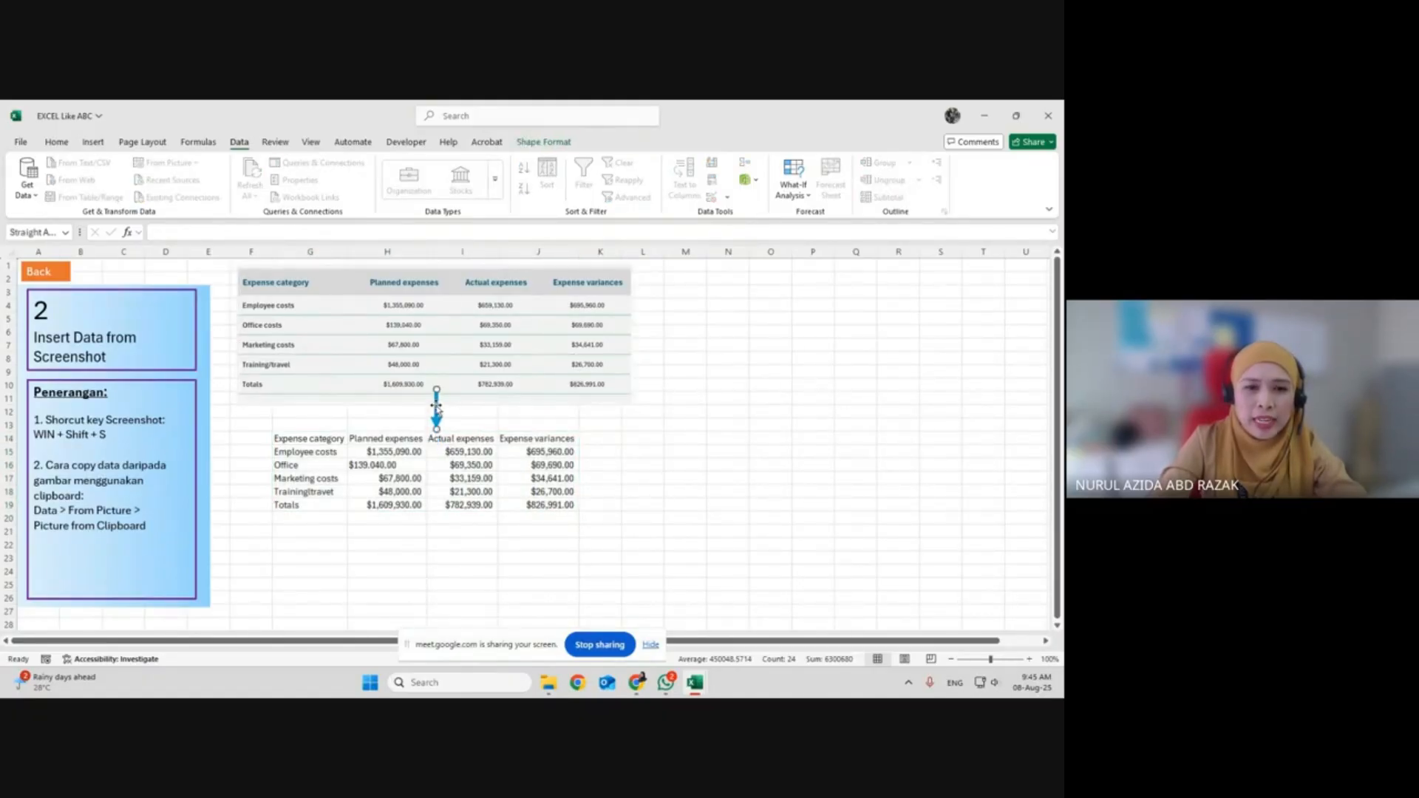
{"action": "left_click", "coordinate": [657, 464]}
Step: Select the inserted table G14:J19 and point out the import path in the explanation text box
{"action": "left_click_drag", "start_coordinate": [303, 441], "coordinate": [545, 508]}
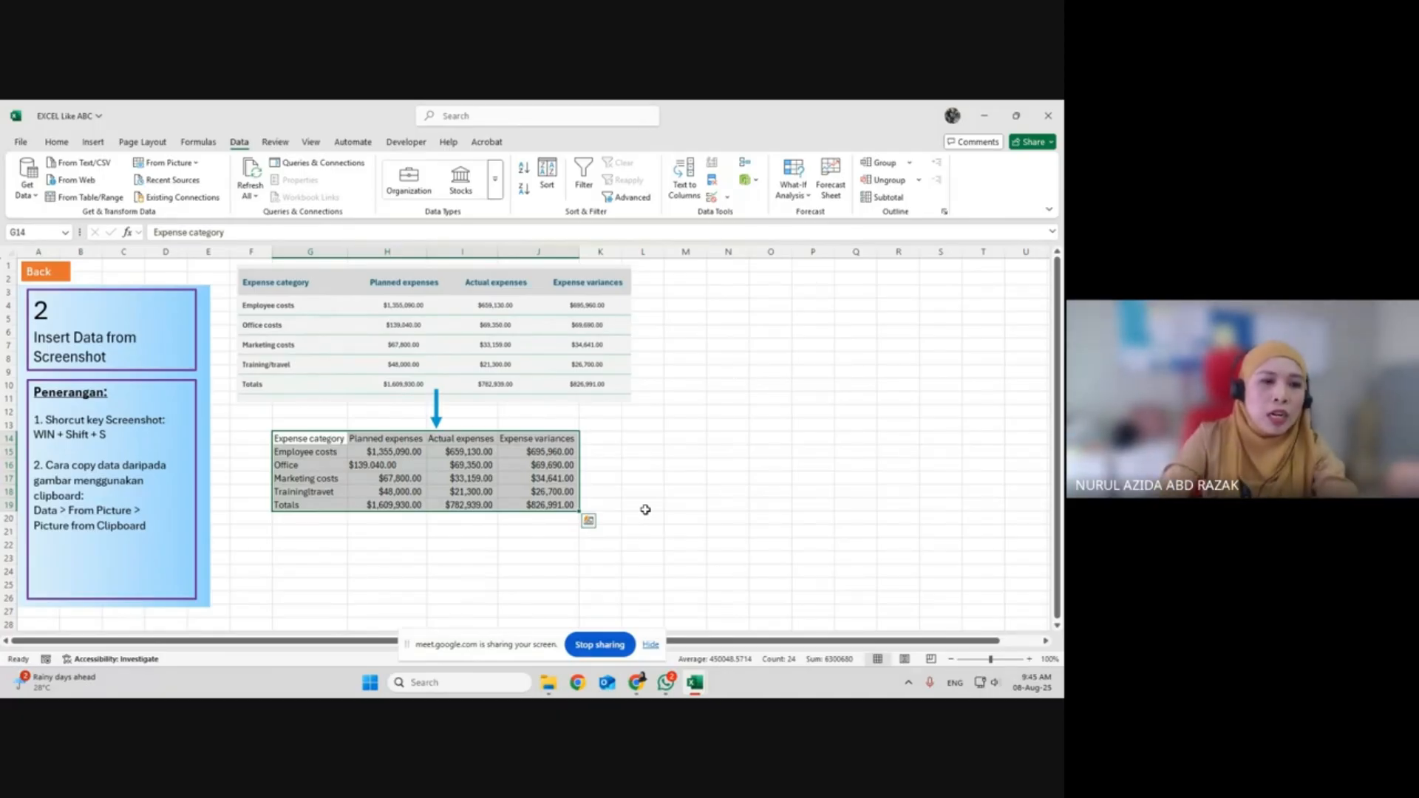
{"action": "double_click", "coordinate": [46, 510]}
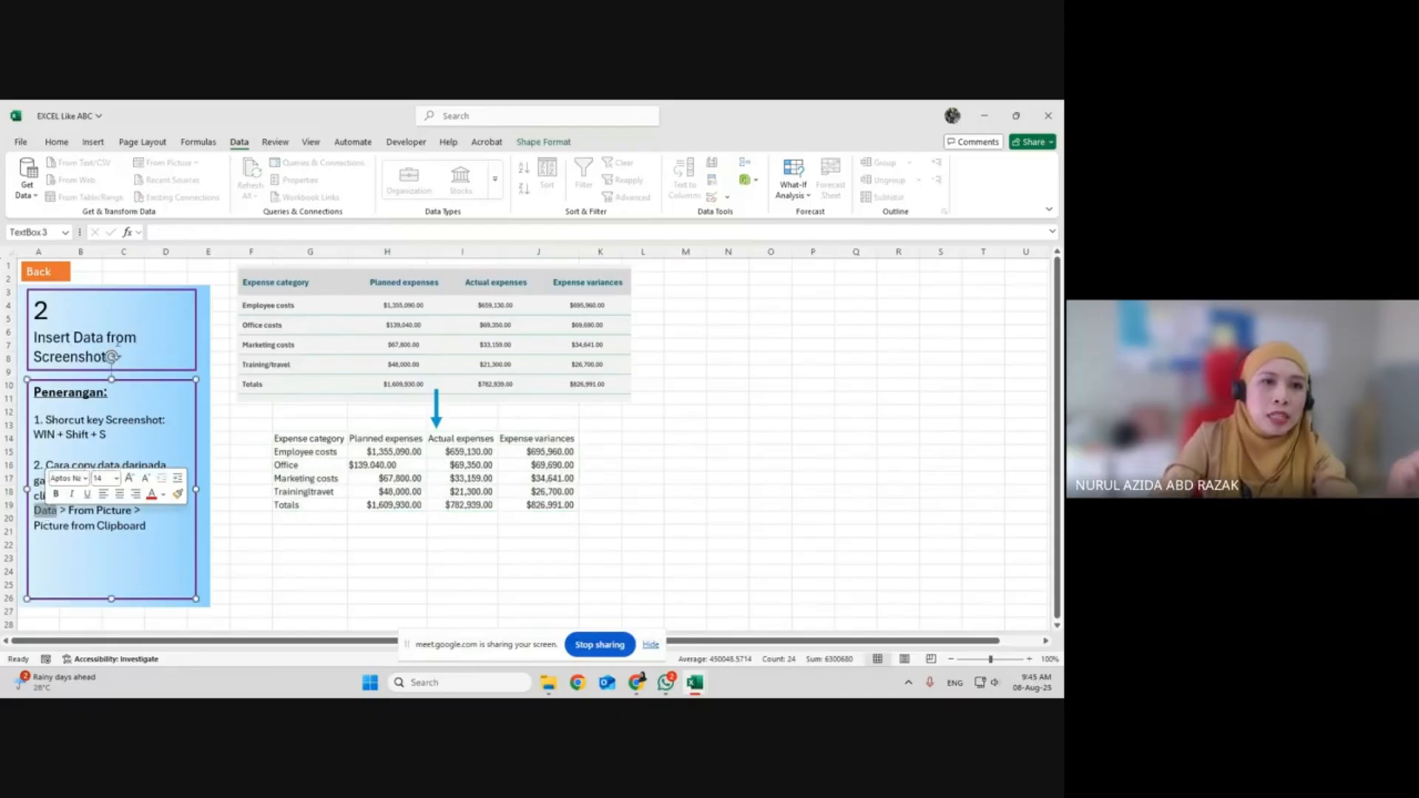
{"action": "left_click", "coordinate": [113, 510]}
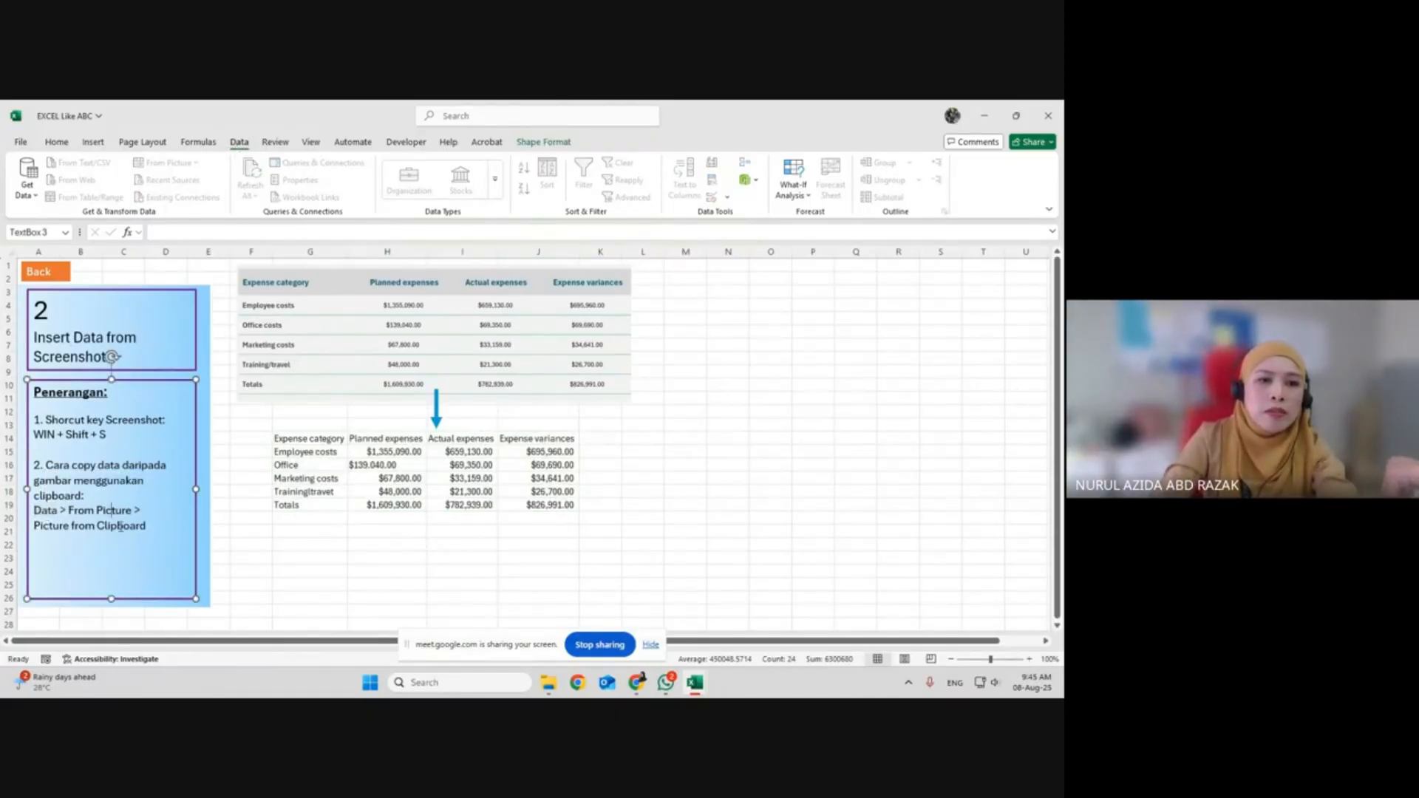
Step: Select cell G22, open the file browser for importing data from a picture file, and cancel without choosing an image
{"action": "left_click", "coordinate": [311, 542]}
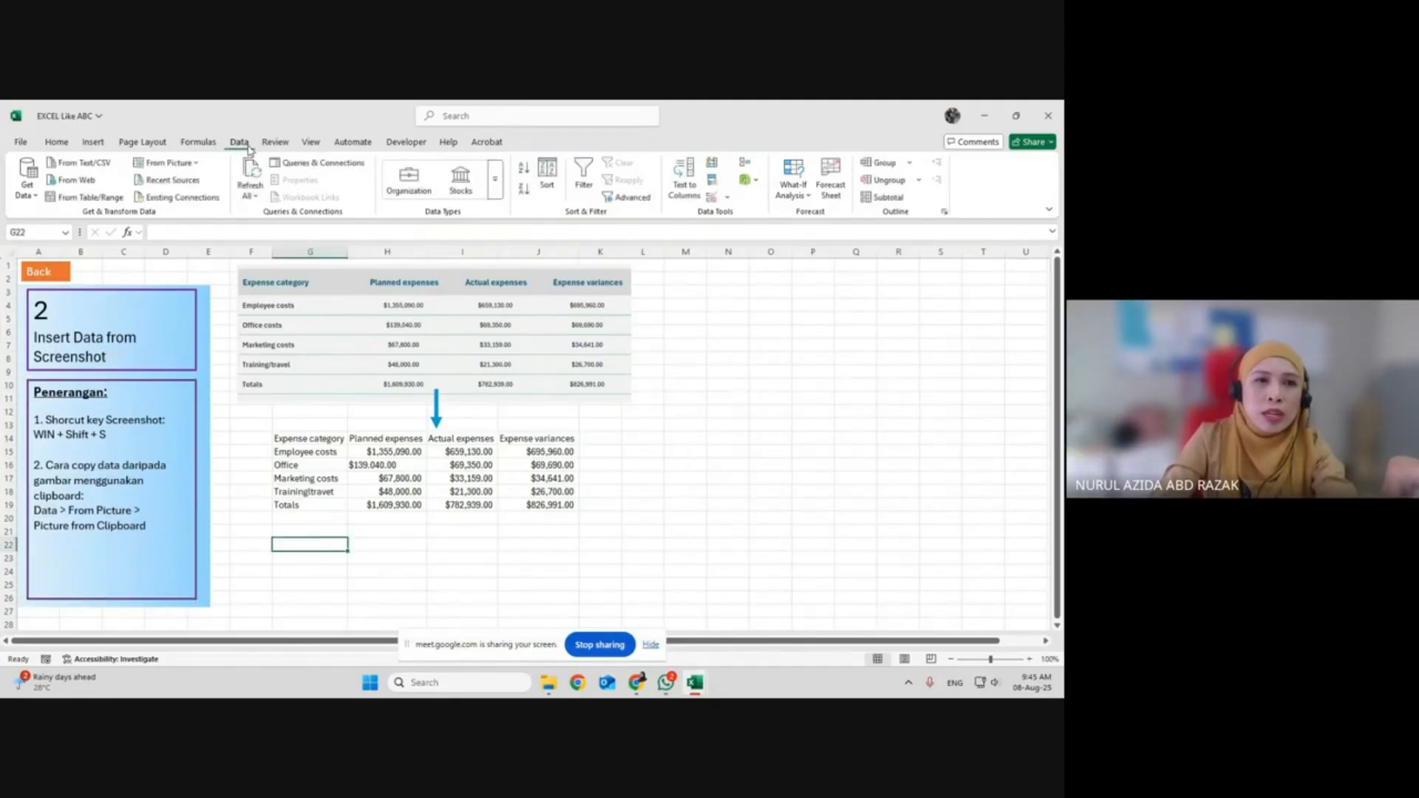
{"action": "left_click", "coordinate": [189, 163]}
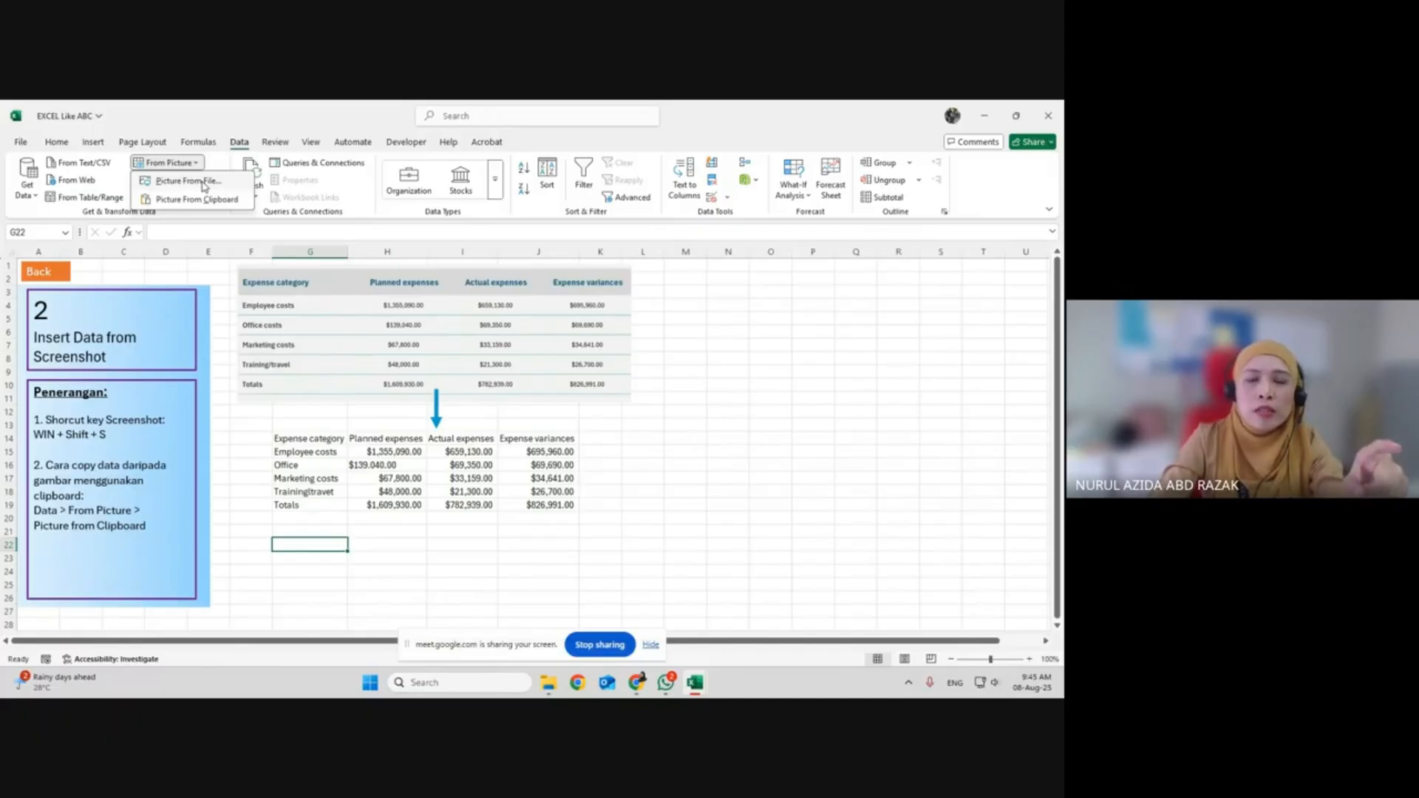
{"action": "left_click", "coordinate": [204, 184]}
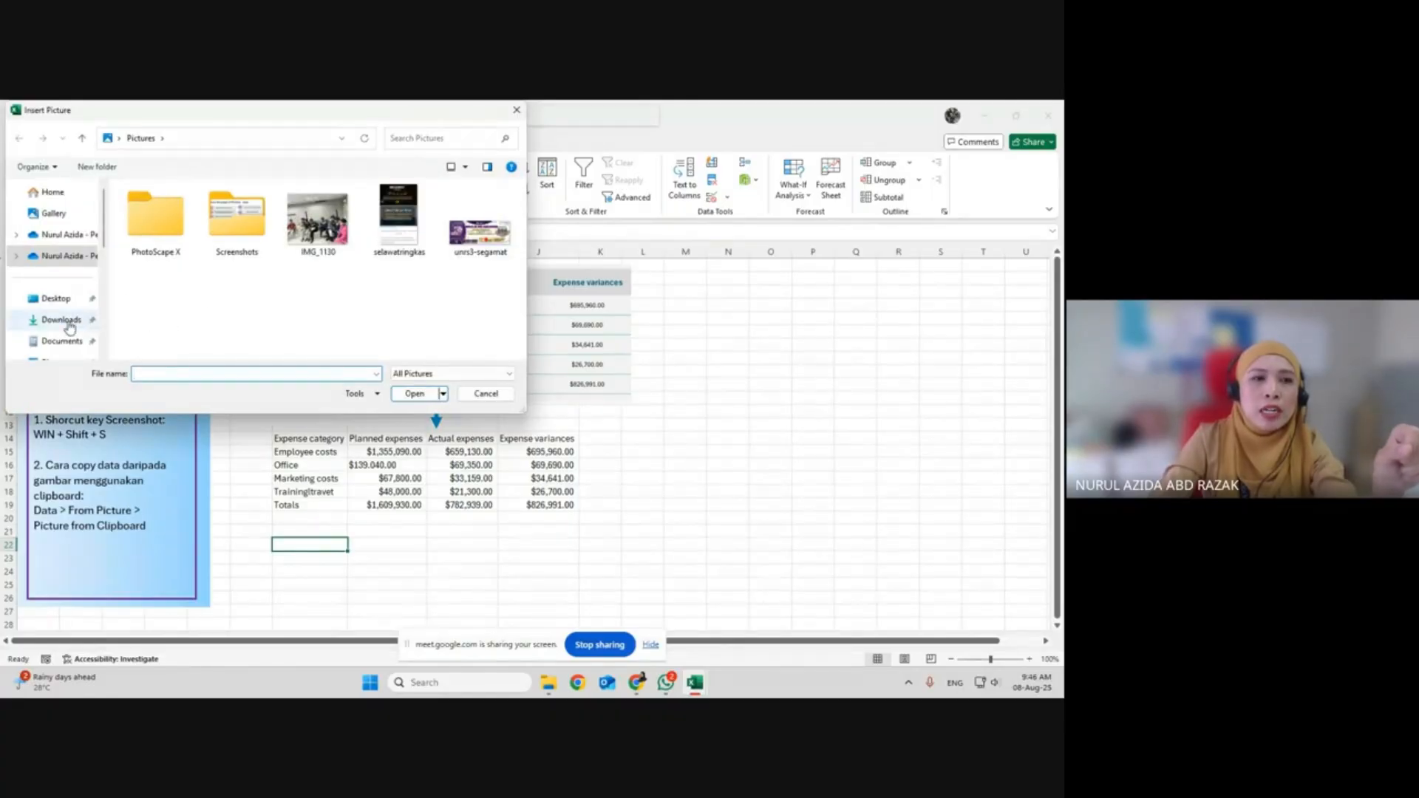
{"action": "left_click", "coordinate": [507, 399]}
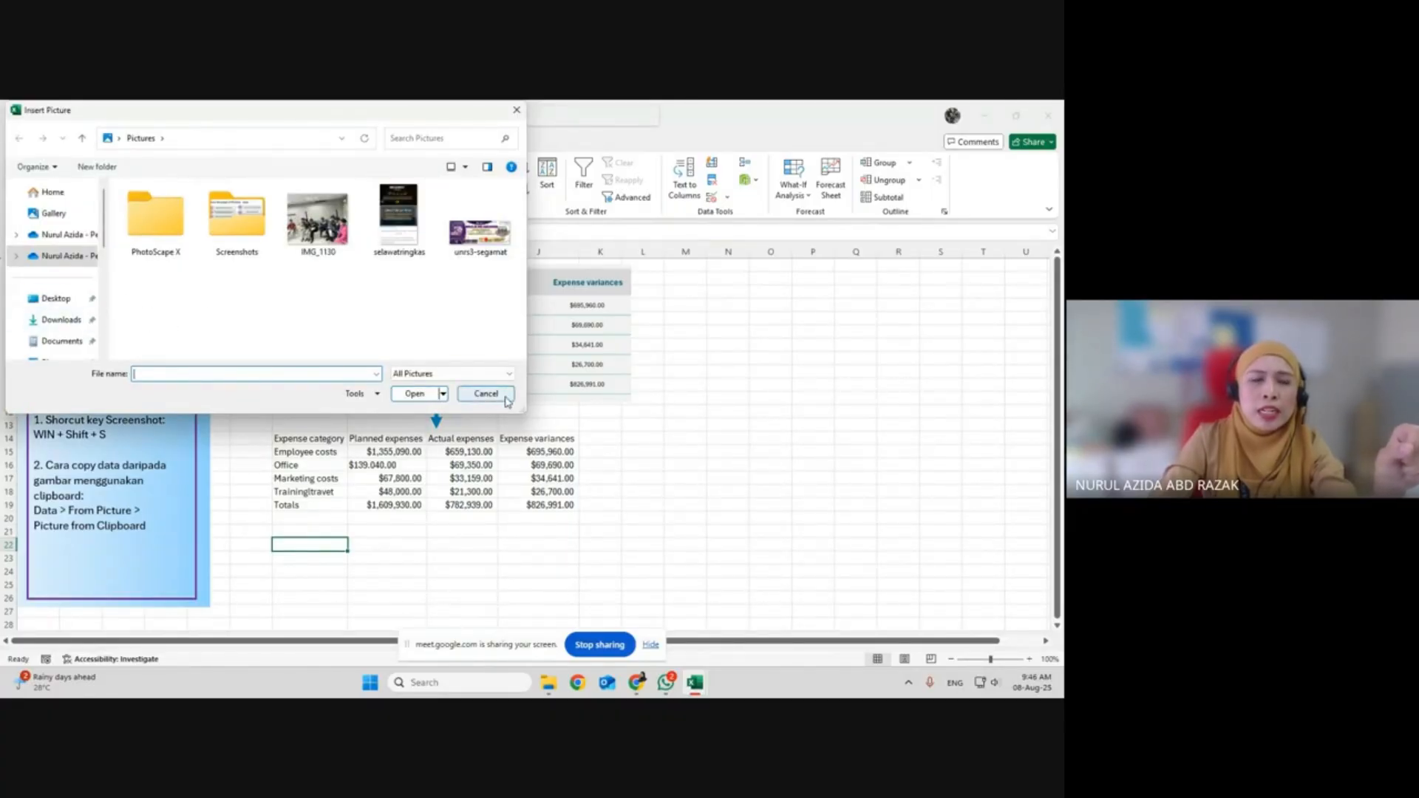
{"action": "left_click", "coordinate": [507, 400]}
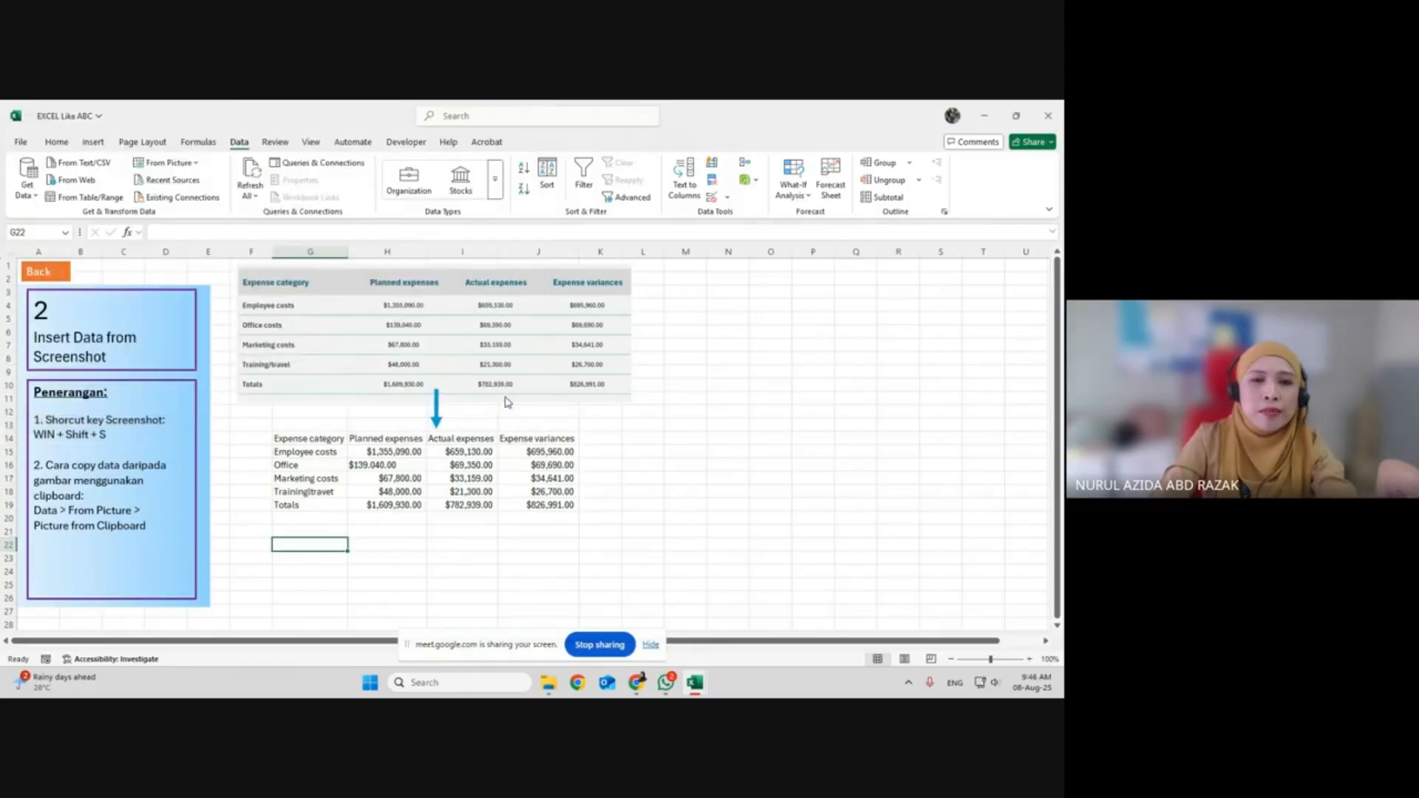